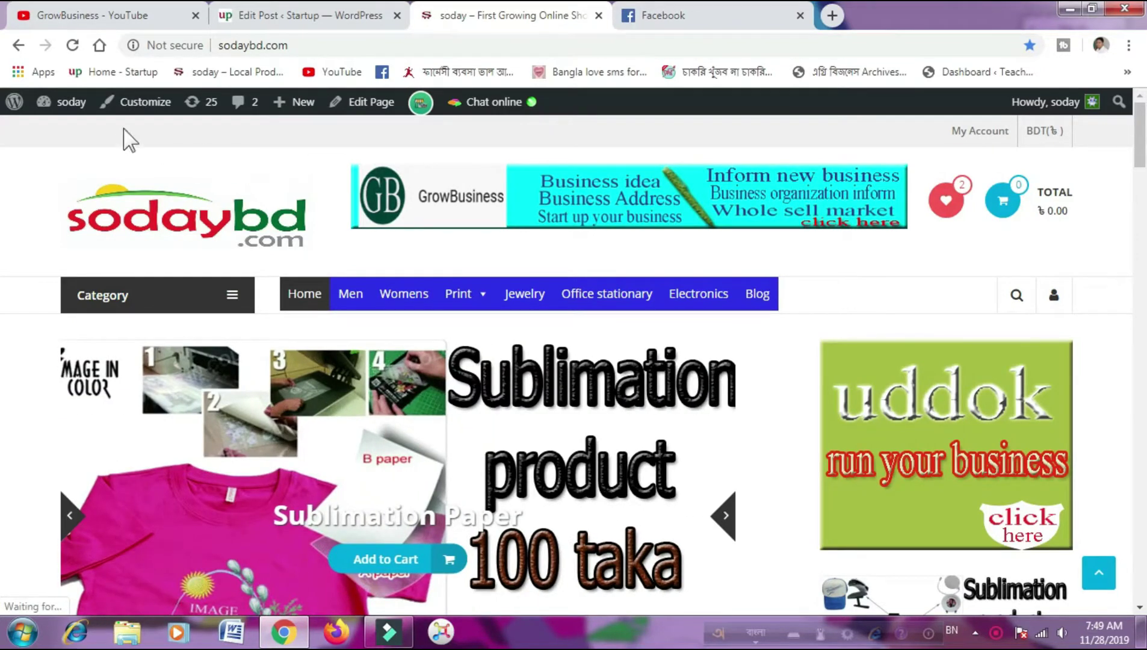
- Open the sodaybd.com admin dashboard and bring the Users menu into view in the sidebar
mouse_move(59, 104)
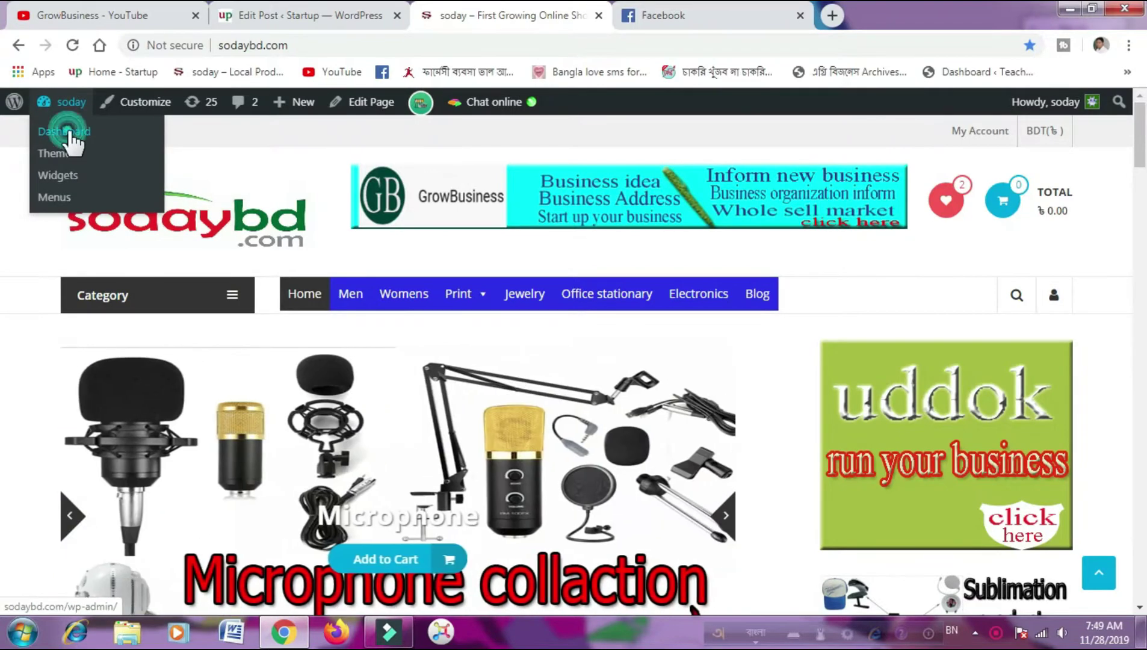
left_click(71, 137)
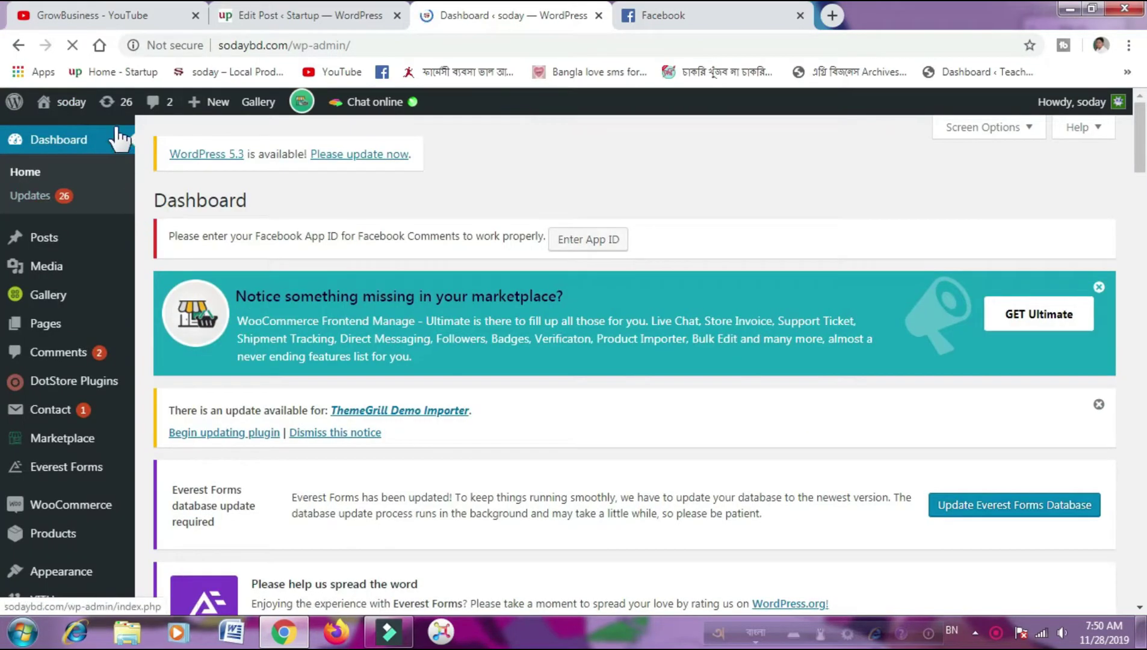
mouse_move(137, 309)
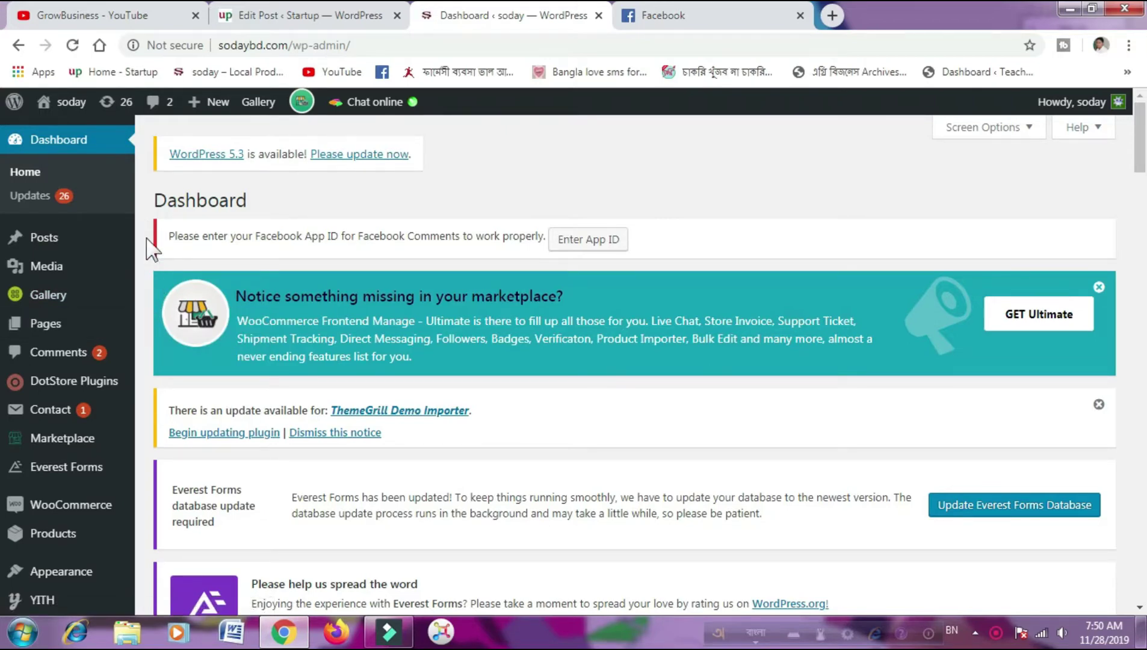
scroll(151, 250, "down", 4)
scroll(150, 249, "down", 2)
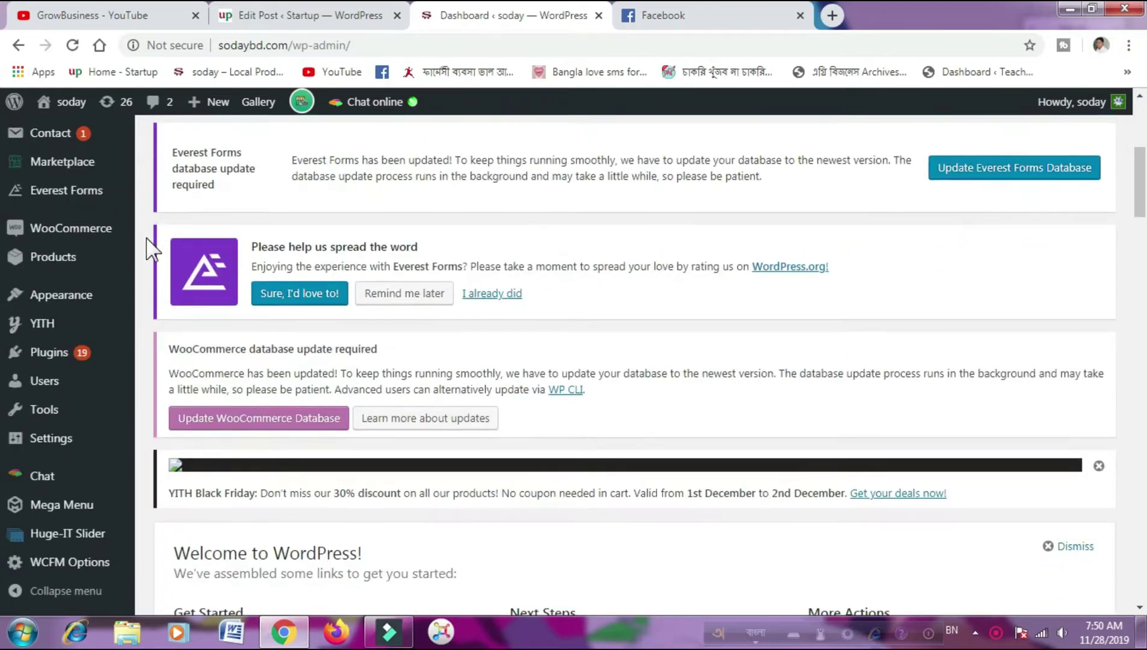
mouse_move(129, 241)
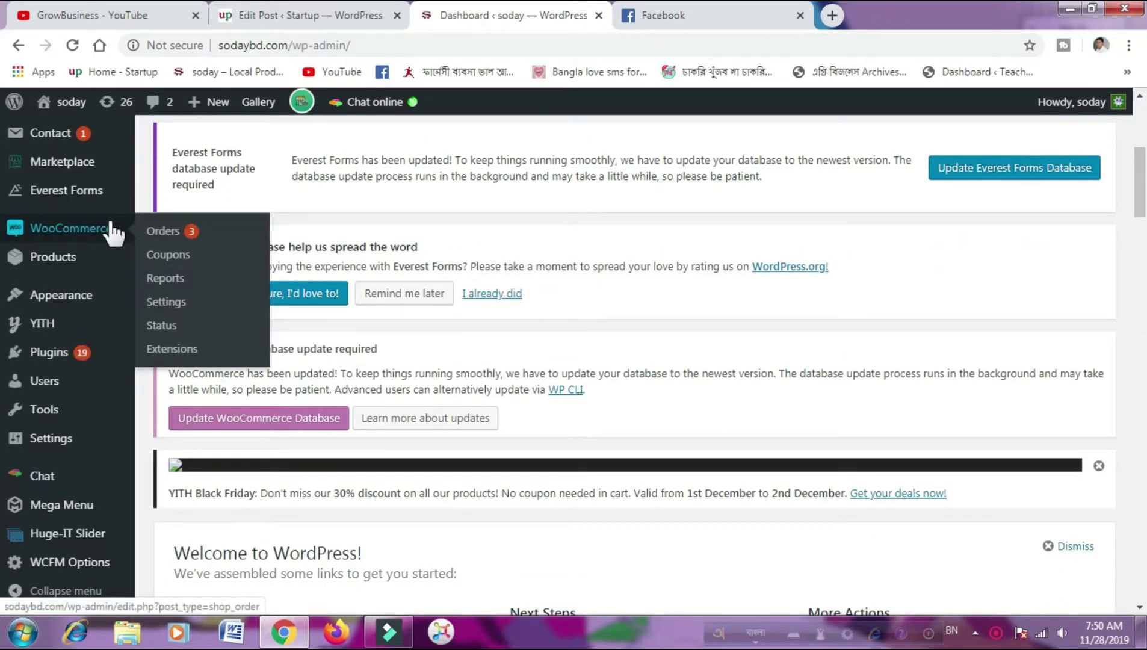
mouse_move(45, 388)
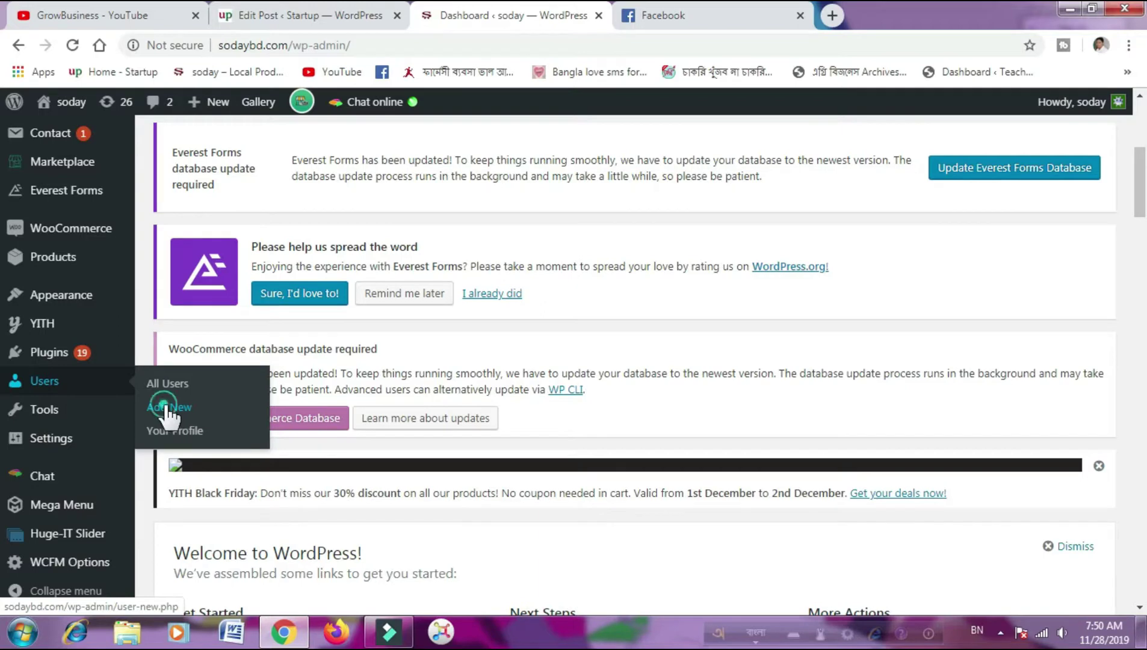
- Go to Users > Add New, look over the empty form, and place the cursor in Username
left_click(167, 409)
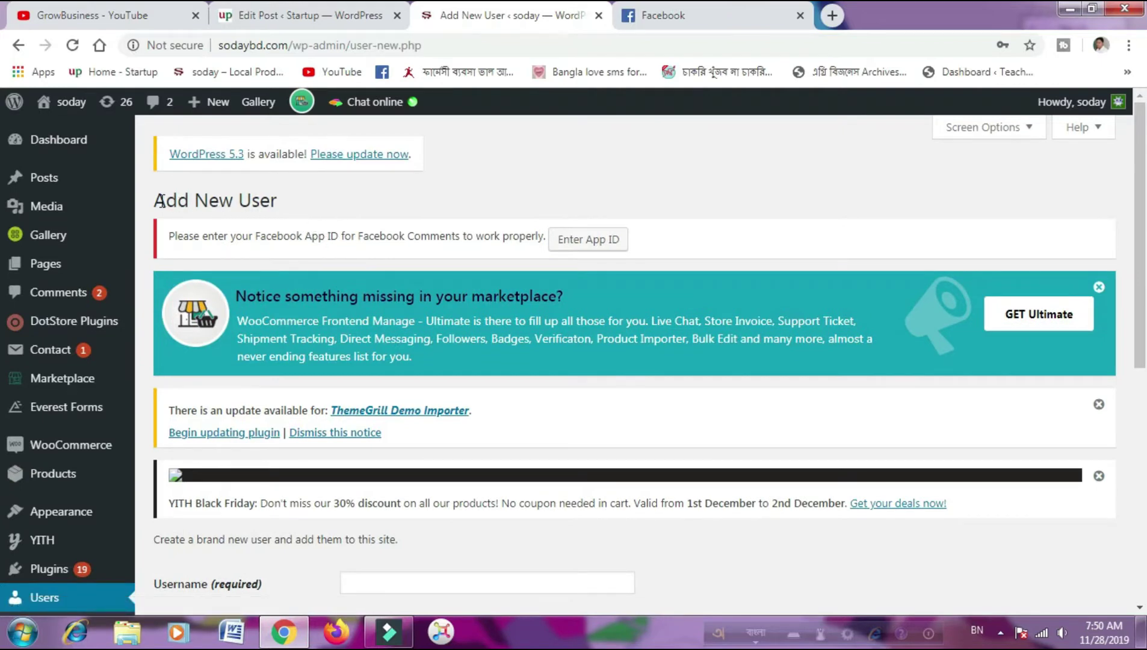
left_click_drag(161, 201, 292, 212)
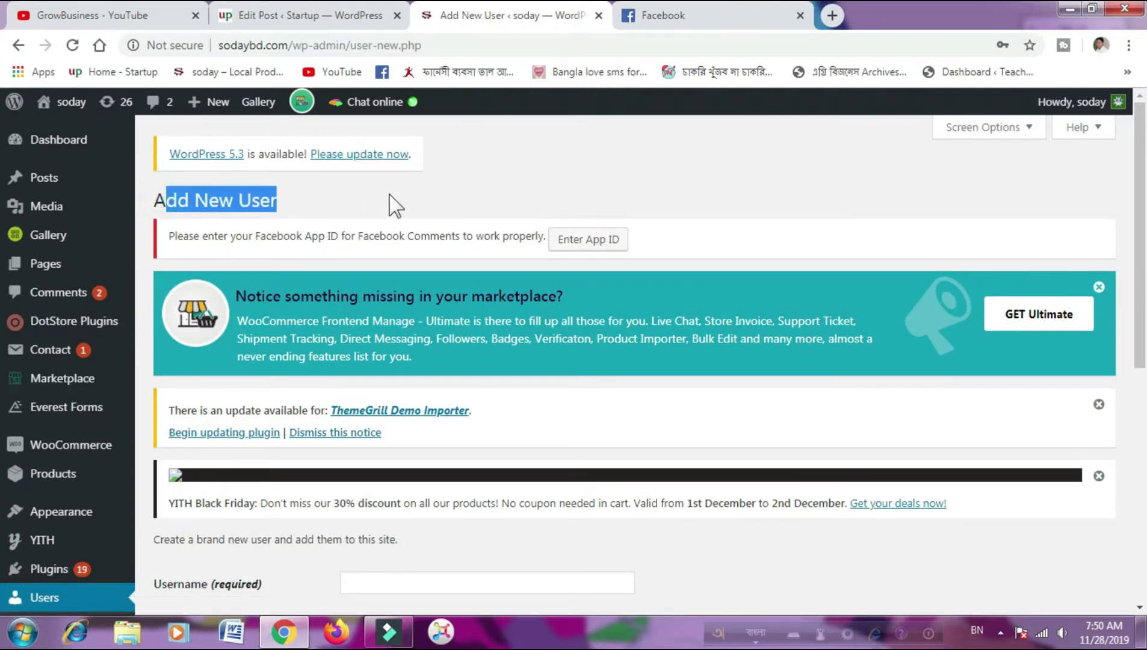
scroll(472, 192, "down", 5)
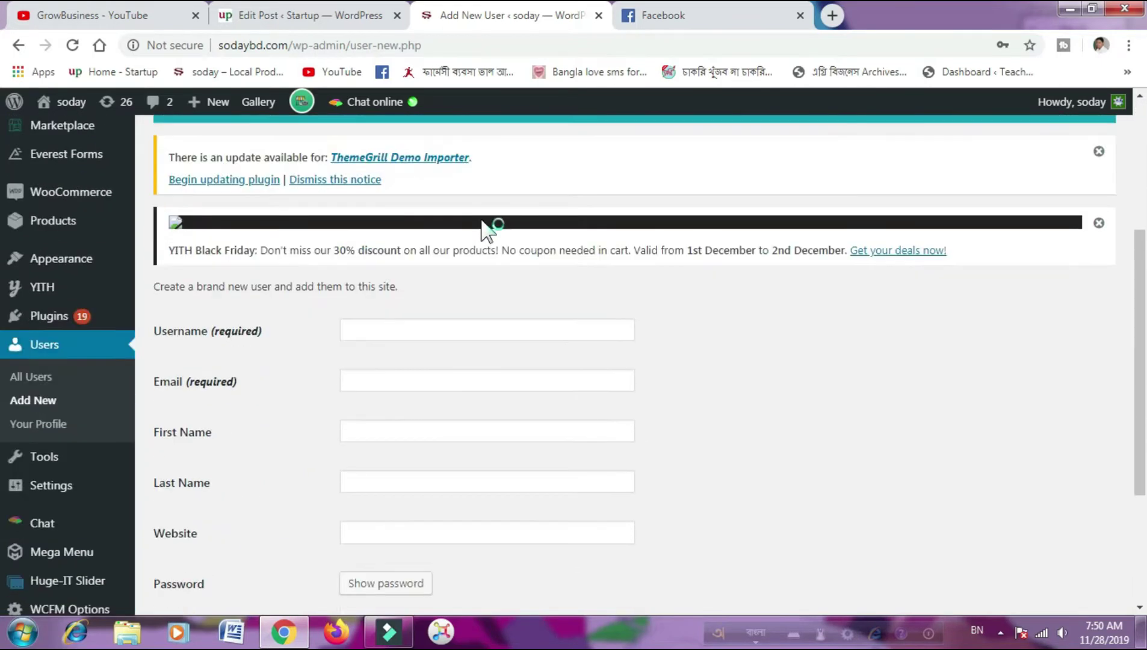
scroll(297, 488, "down", 1)
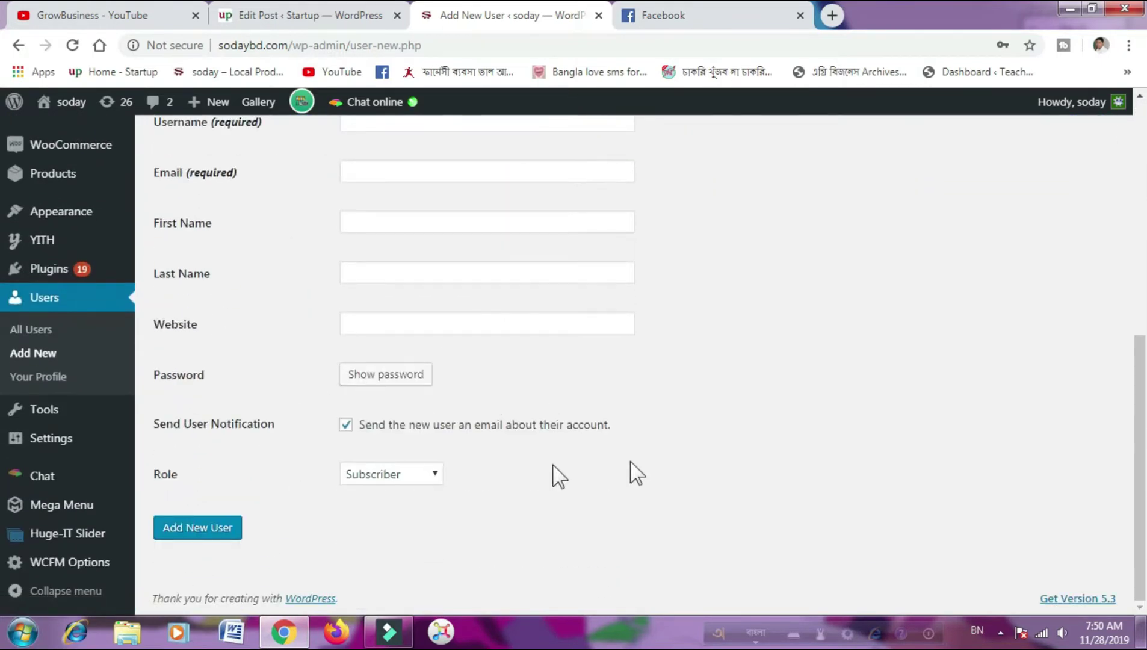
scroll(661, 455, "up", 2)
scroll(661, 454, "up", 1)
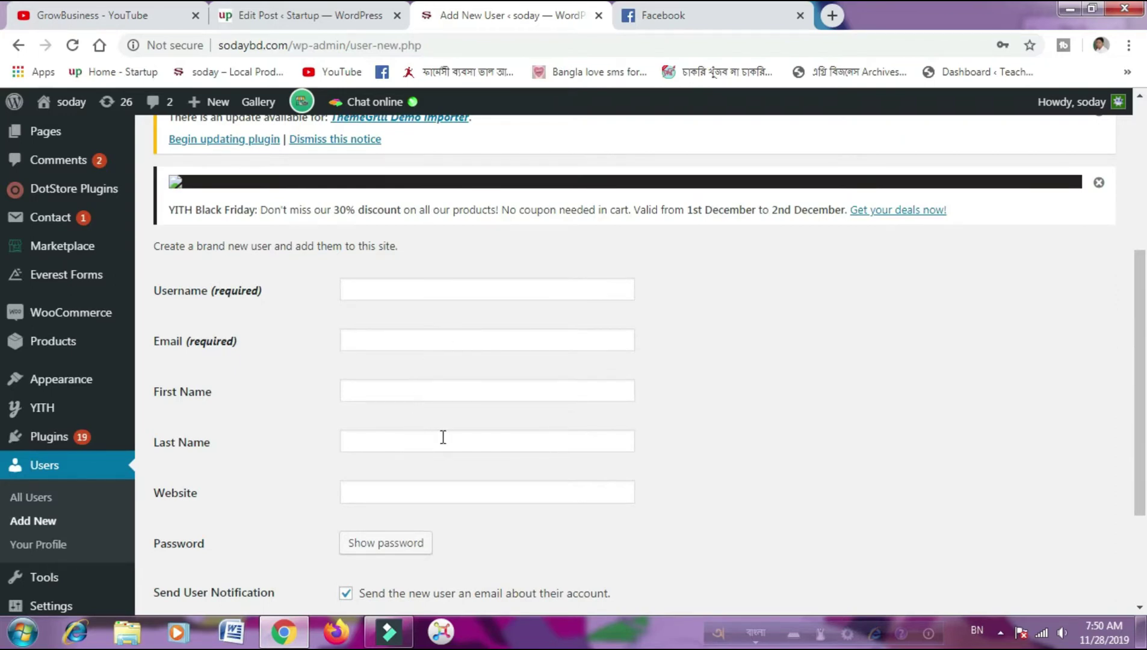
scroll(514, 481, "down", 2)
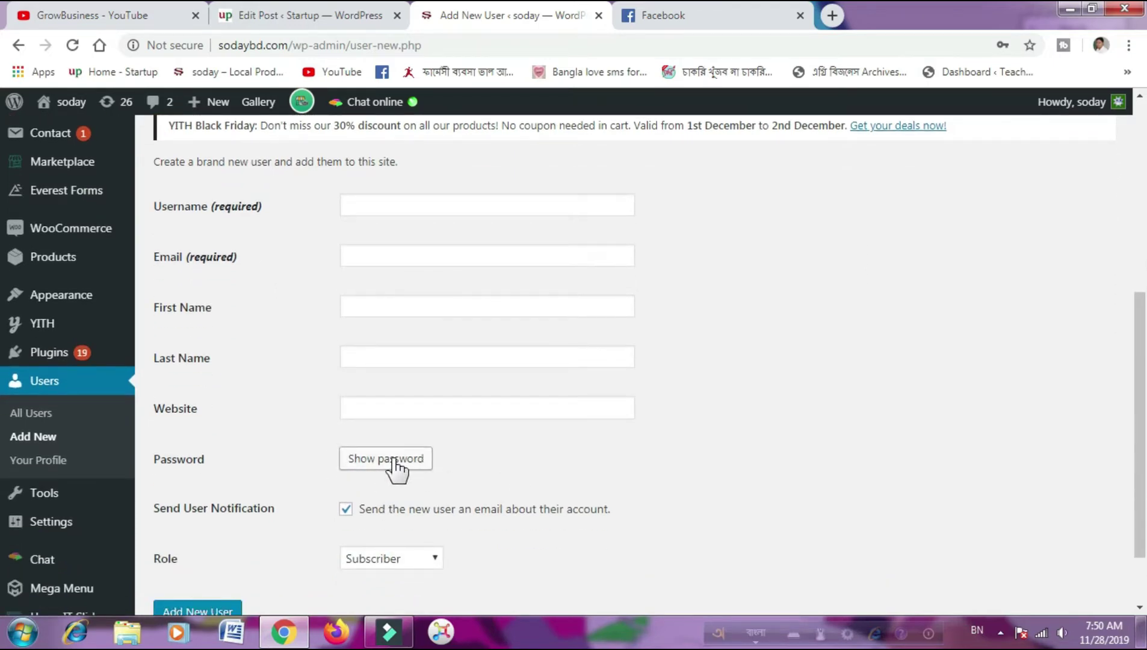
scroll(374, 469, "down", 2)
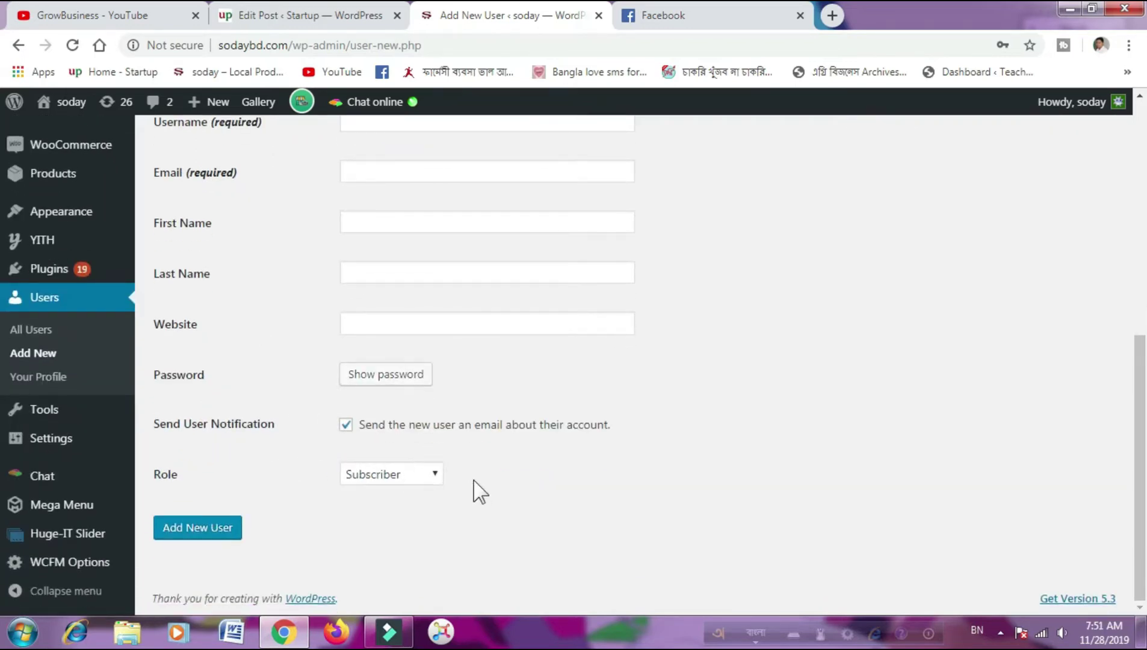
scroll(663, 499, "up", 5)
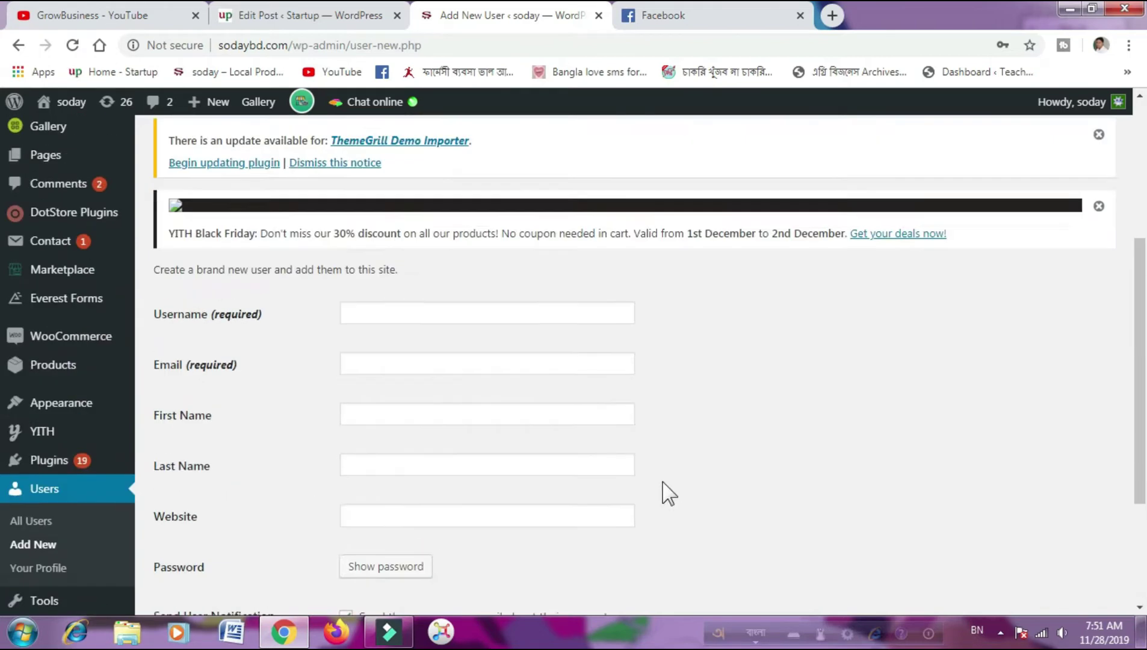
left_click(430, 374)
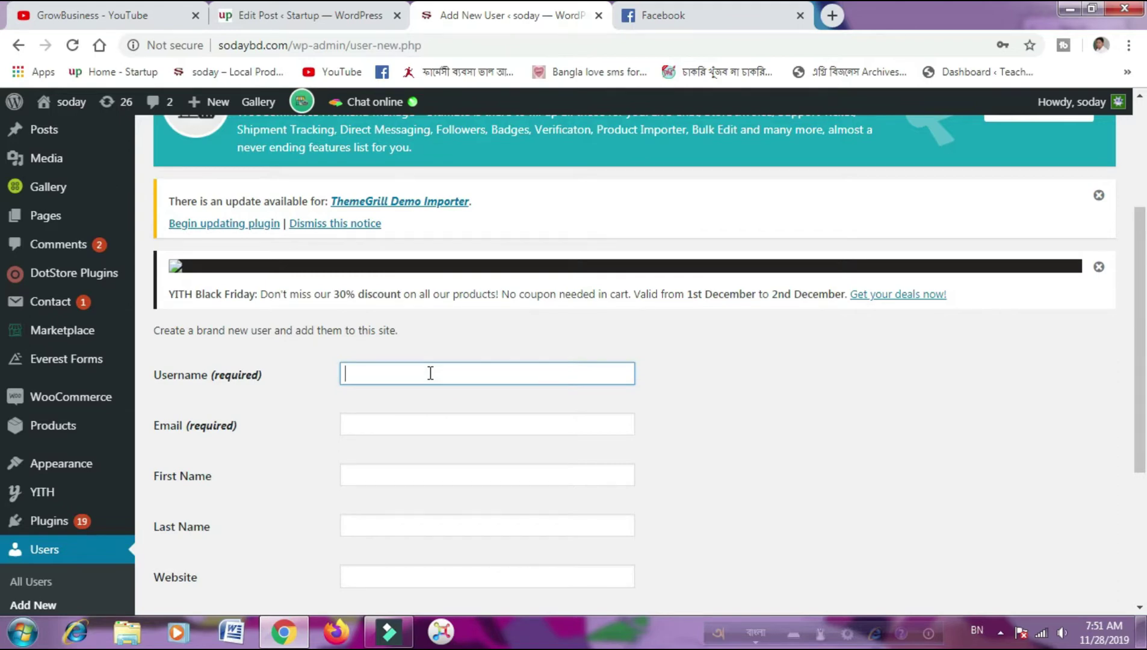
- Switch the keyboard to English and enter the new user's username
type("b")
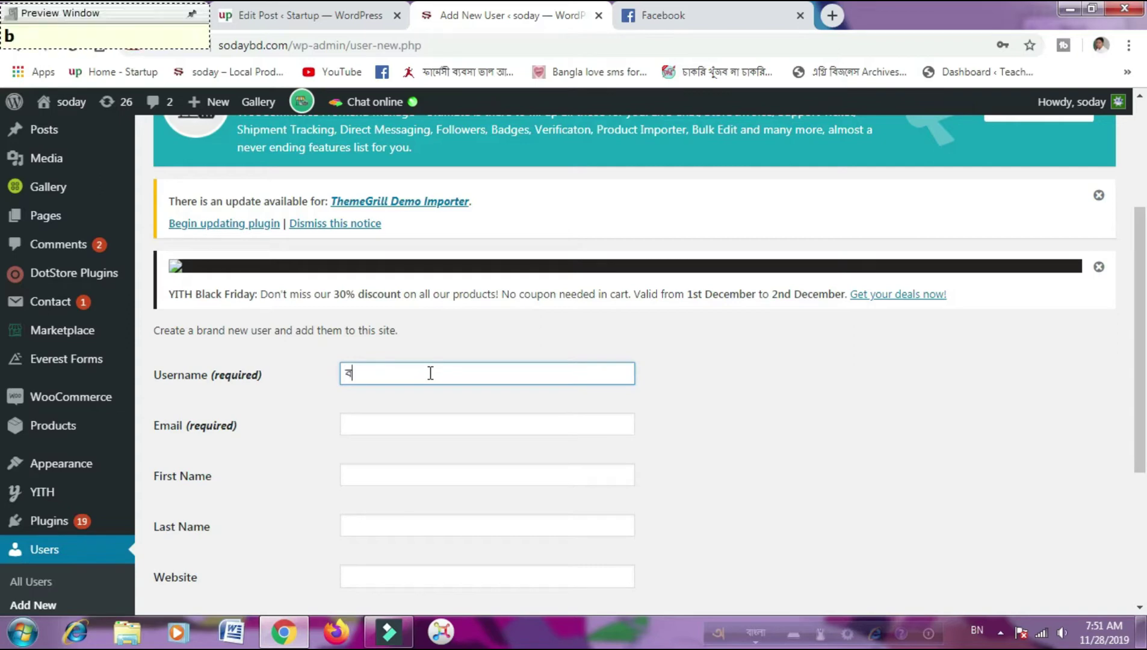
key("BackSpace")
key("F12")
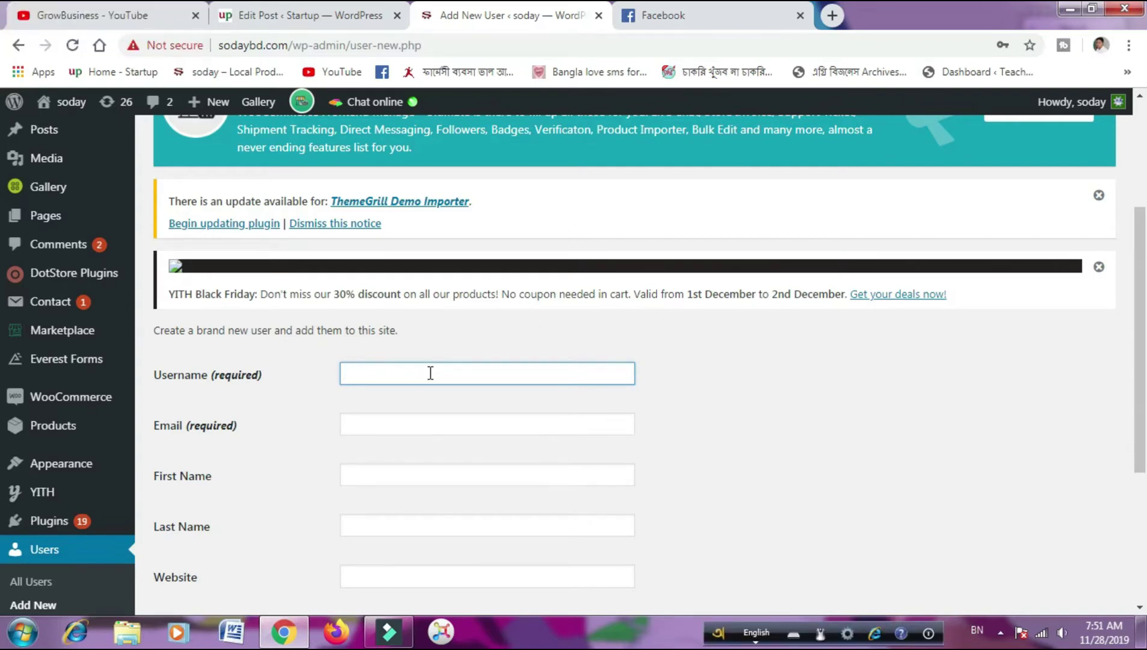
type("b")
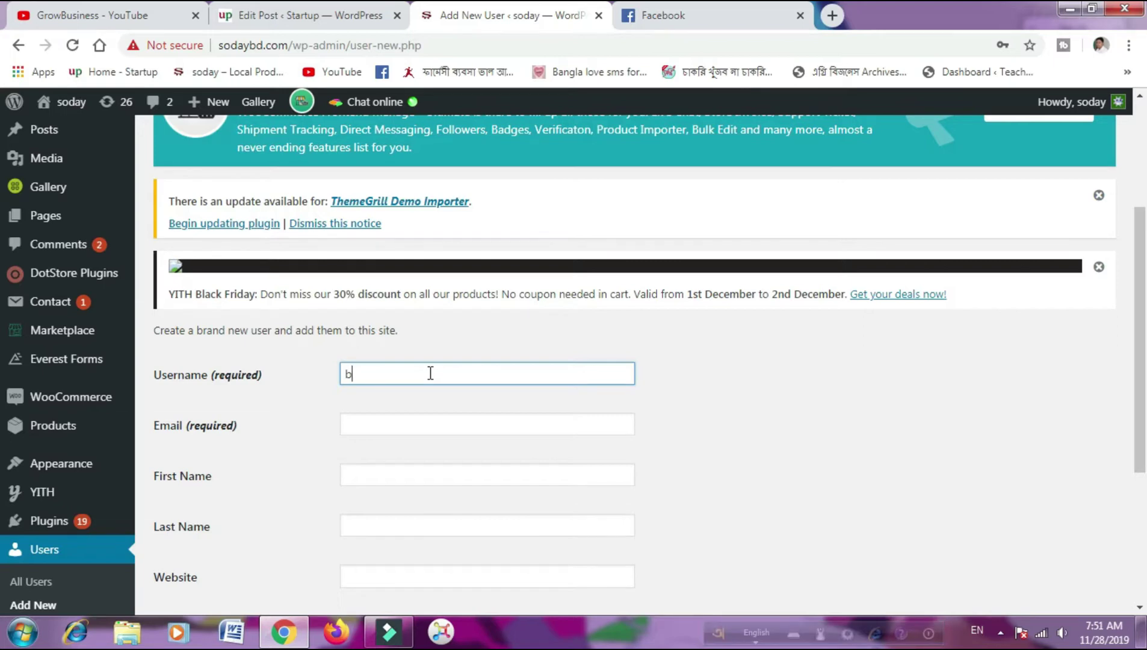
type("elal")
left_click(405, 376)
- Paste the new user's e-mail address into the Email field
scroll(824, 435, "down", 1)
left_click(512, 339)
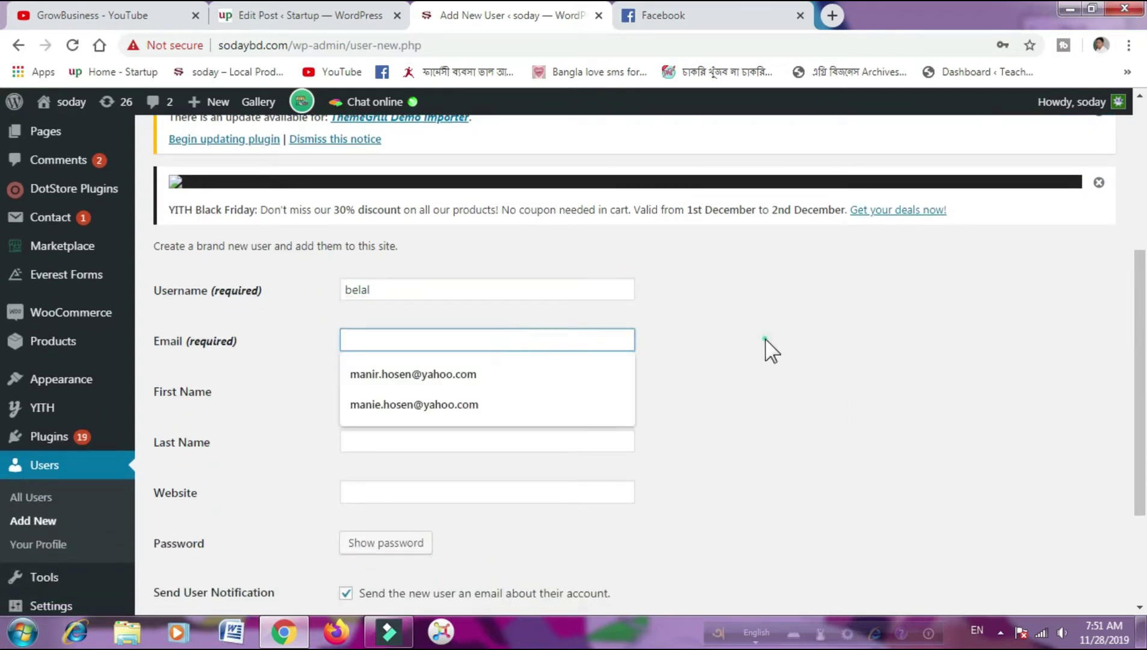
left_click(765, 348)
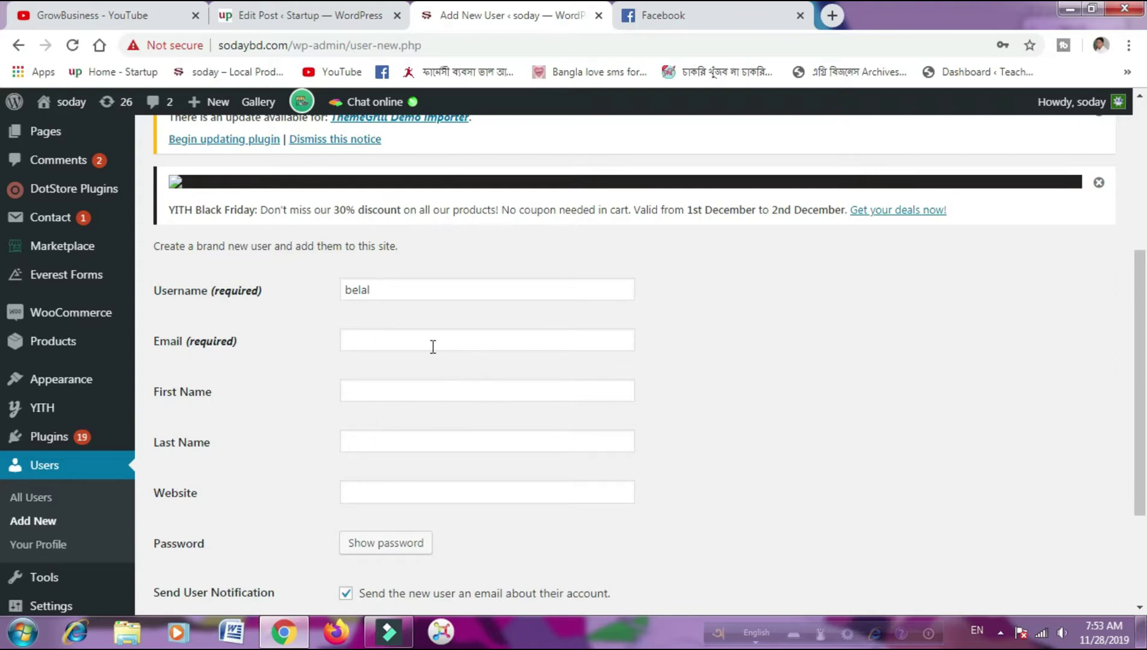
left_click(414, 340)
right_click(413, 340)
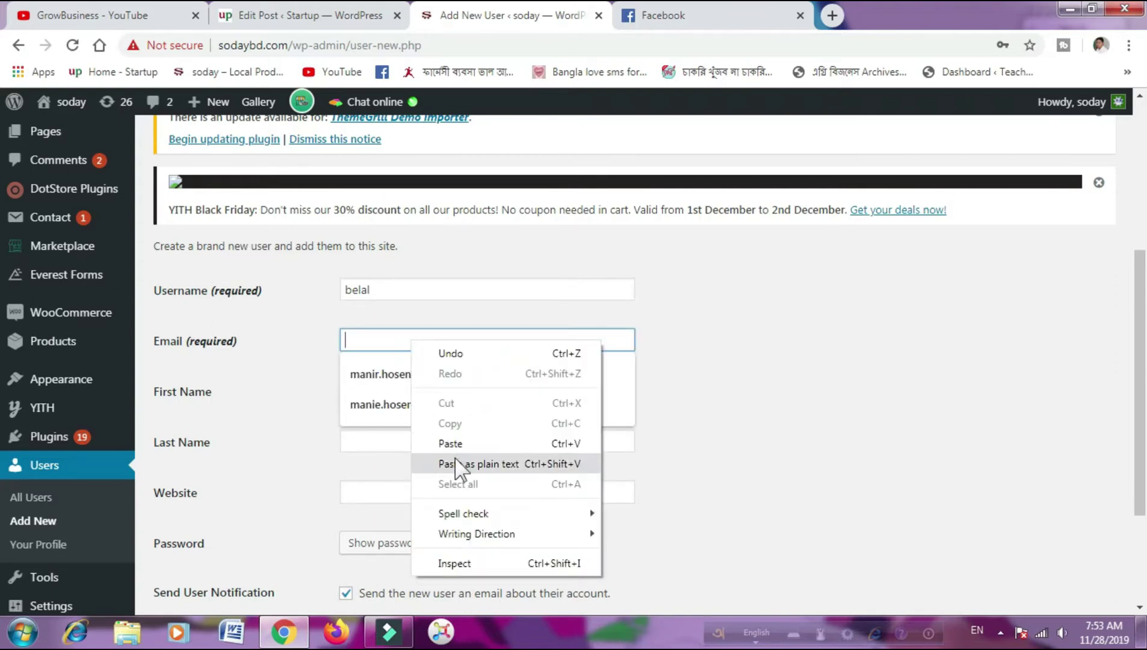
left_click(456, 443)
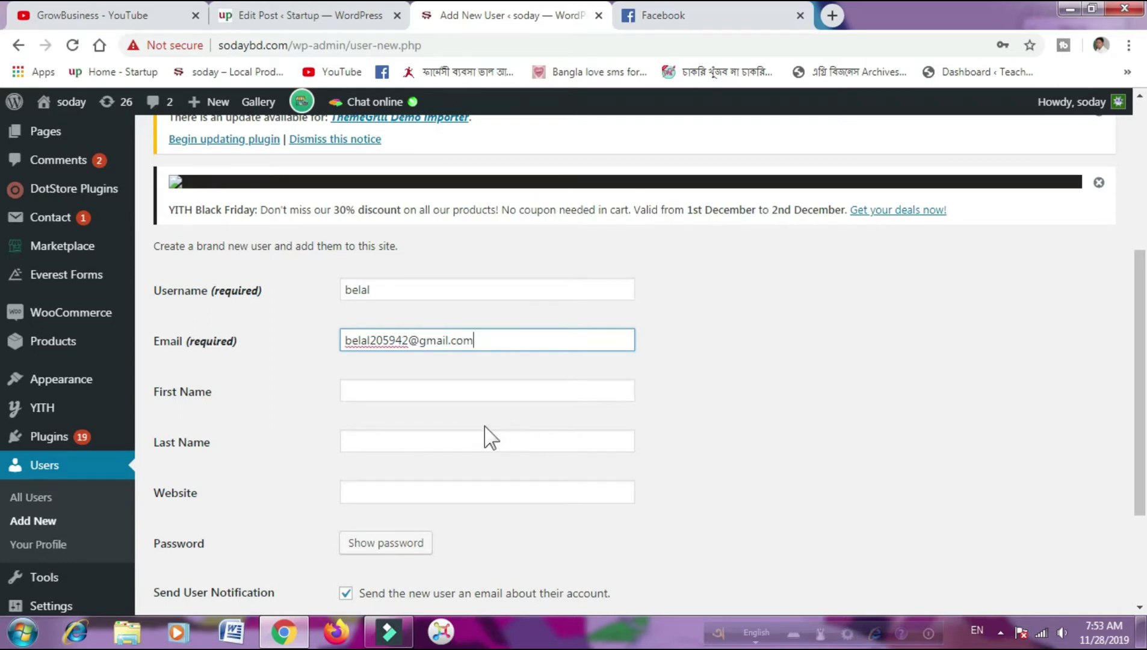
- Enter the new user's first name and last name
left_click(446, 393)
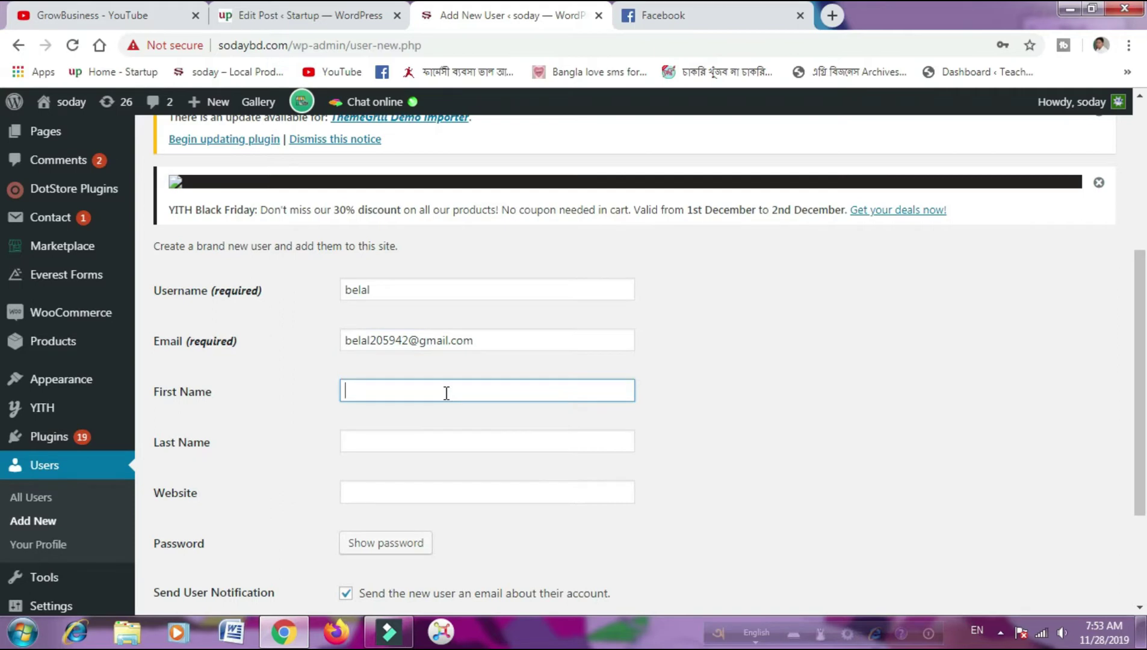
left_click(407, 441)
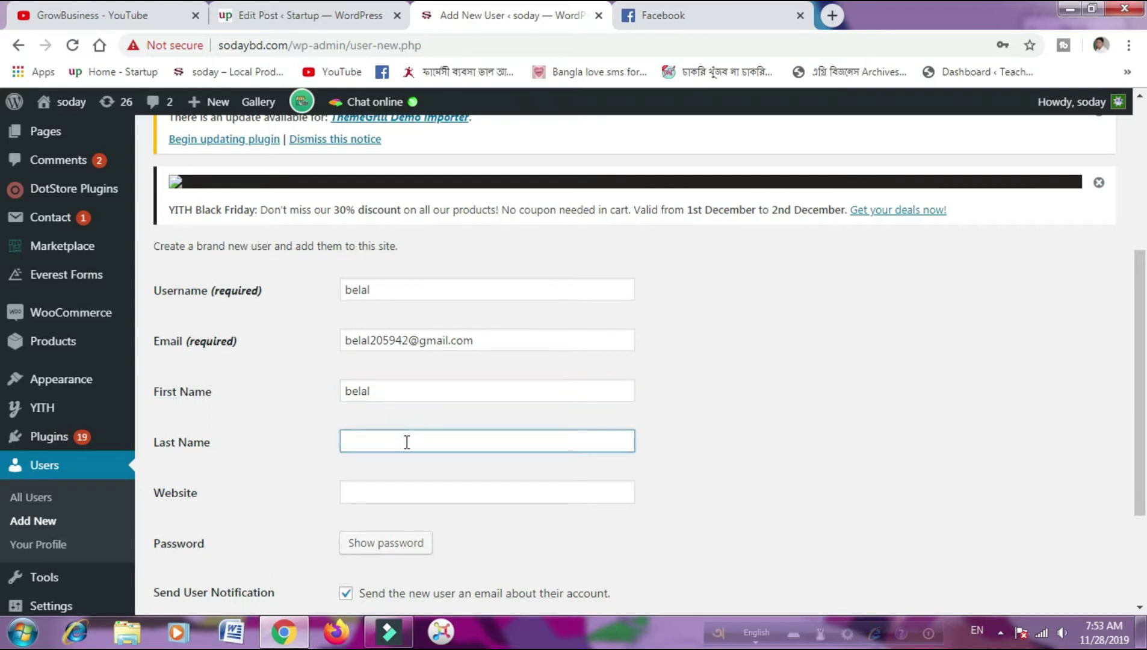
scroll(842, 424, "down", 1)
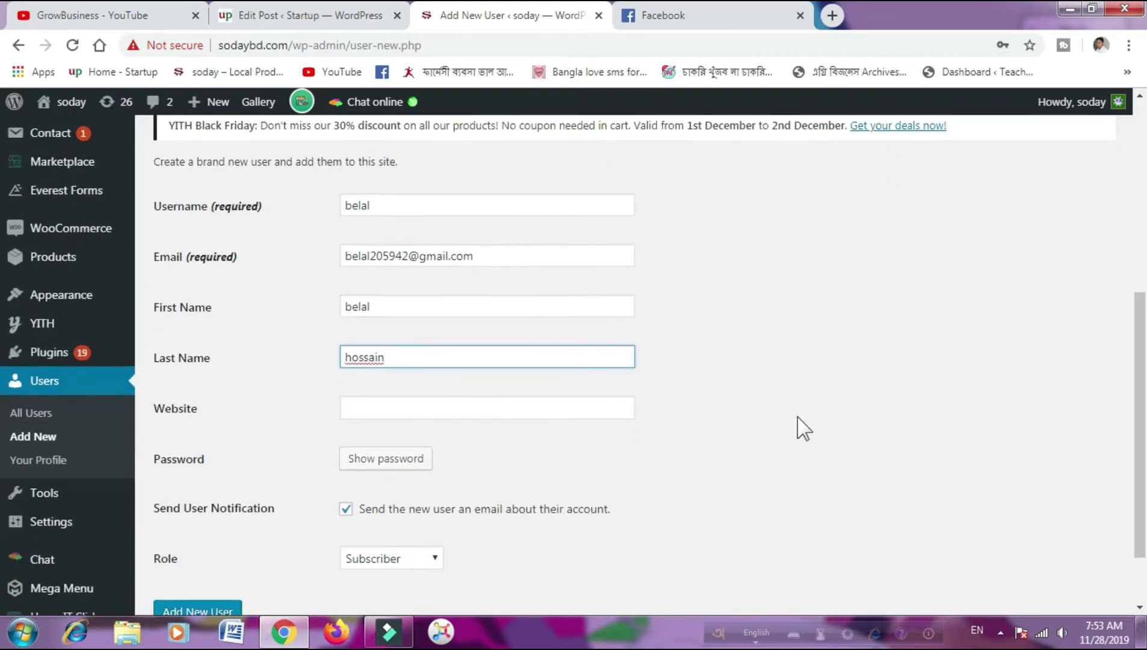
left_click(595, 407)
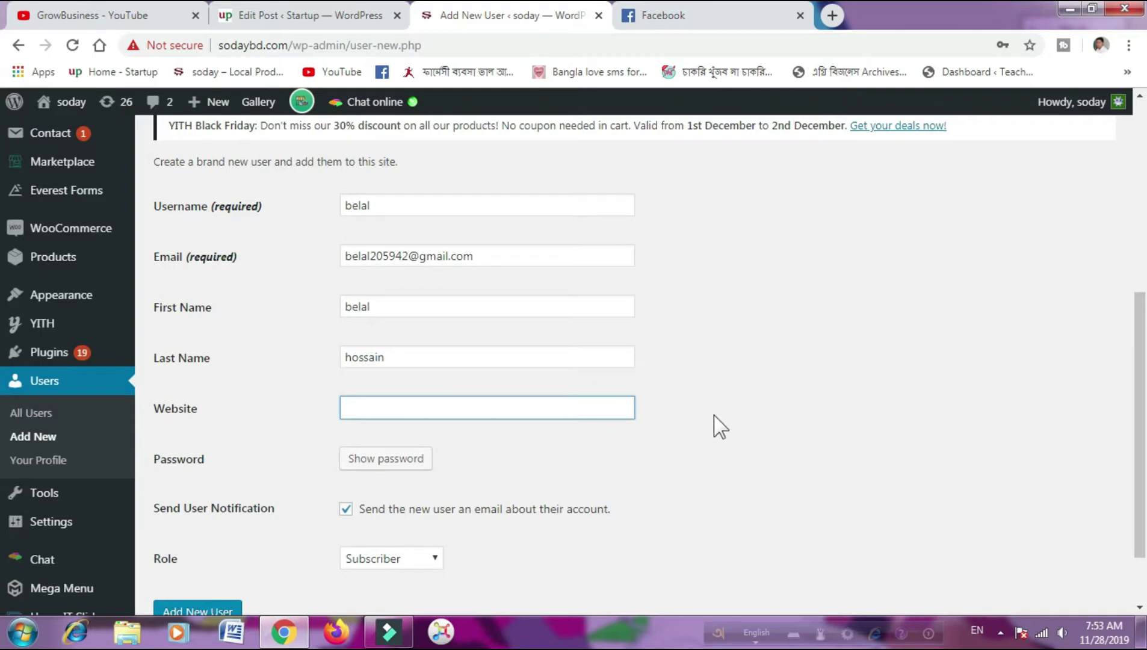
scroll(493, 445, "down", 1)
- Delete the auto-generated strong password so the Password field is blank
left_click(425, 377)
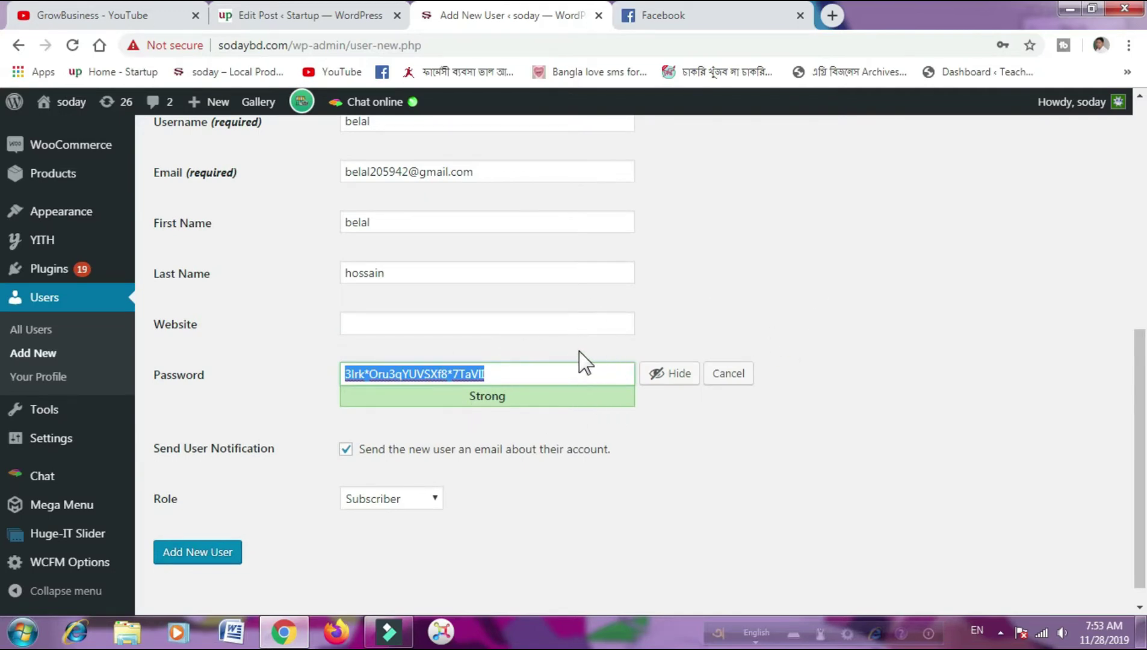
scroll(584, 362, "up", 1)
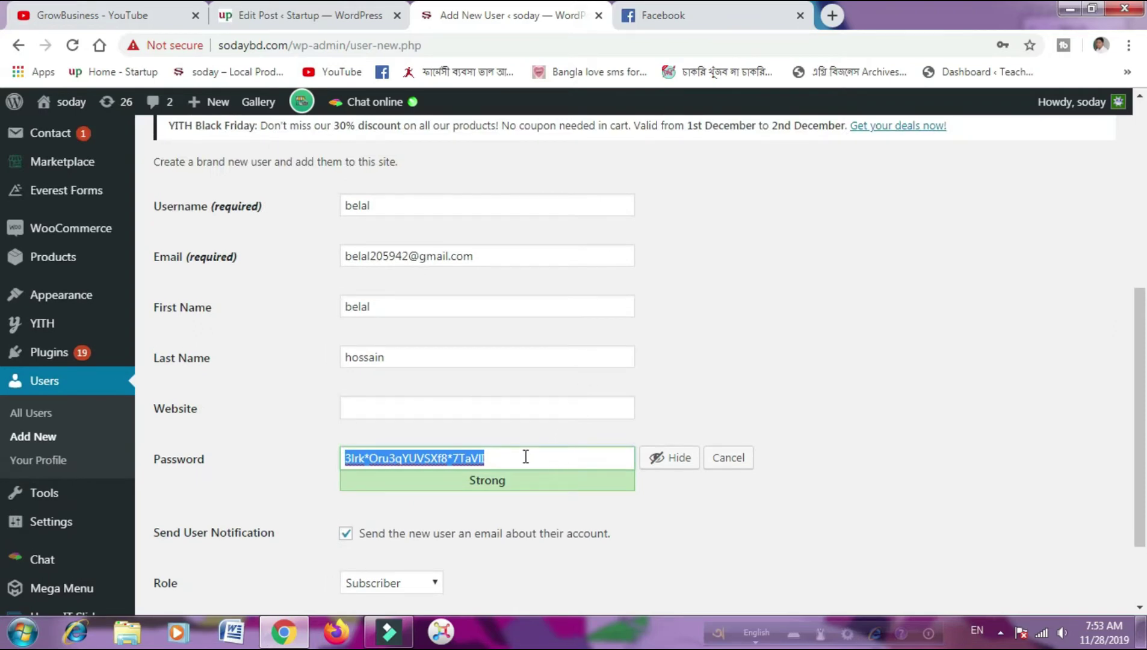
key("BackSpace")
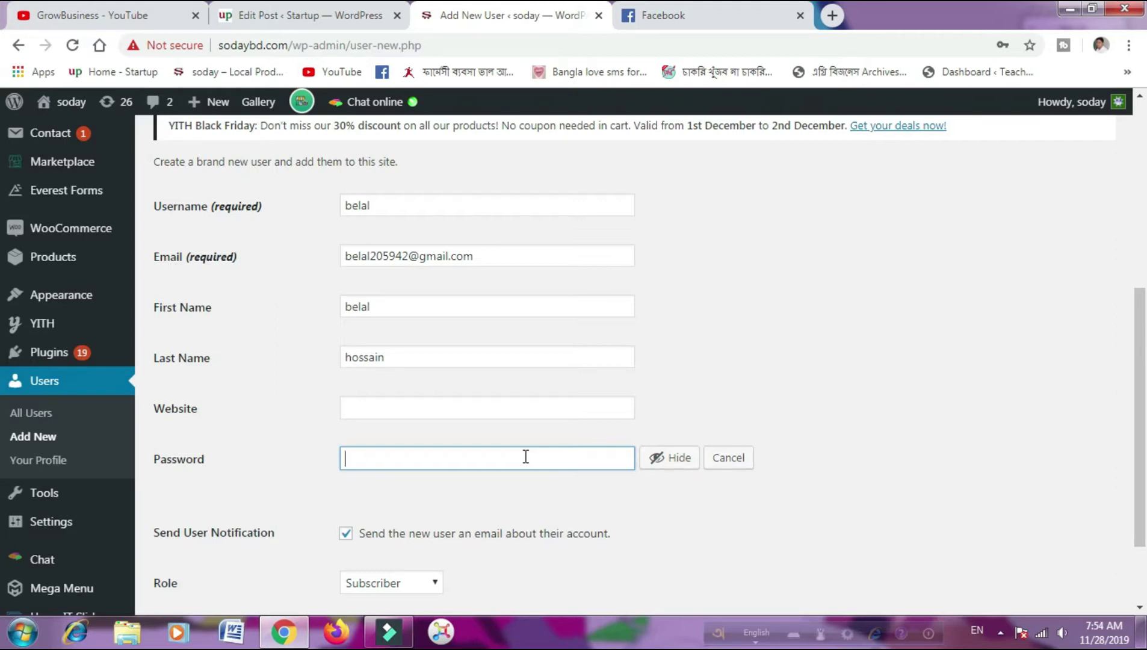
type("be")
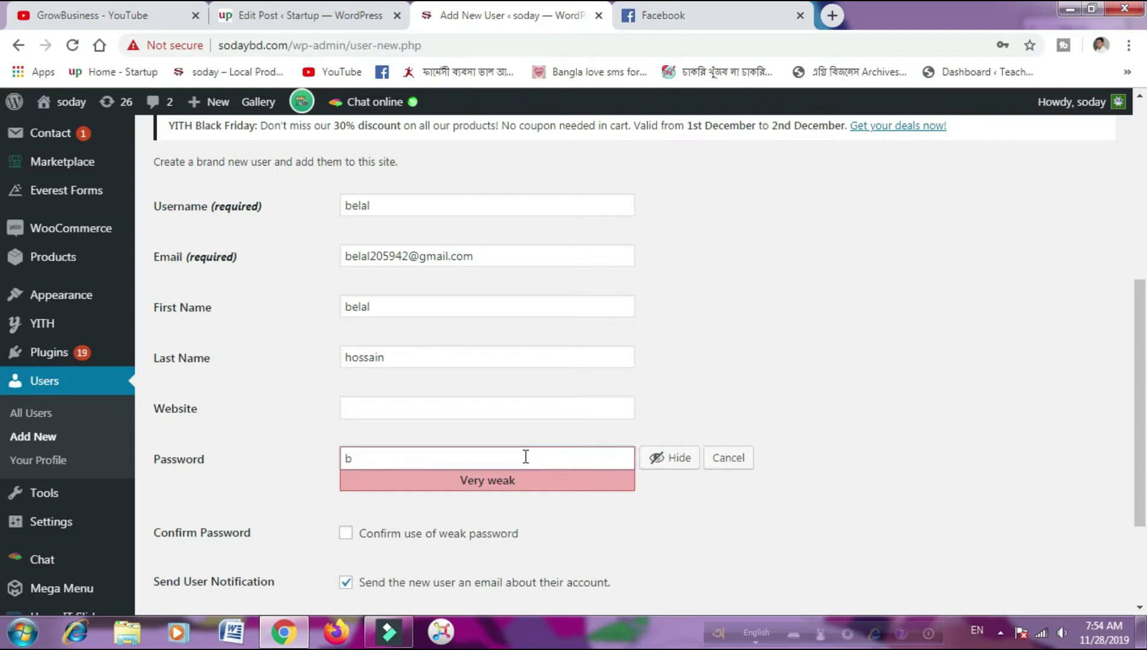
key("BackSpace")
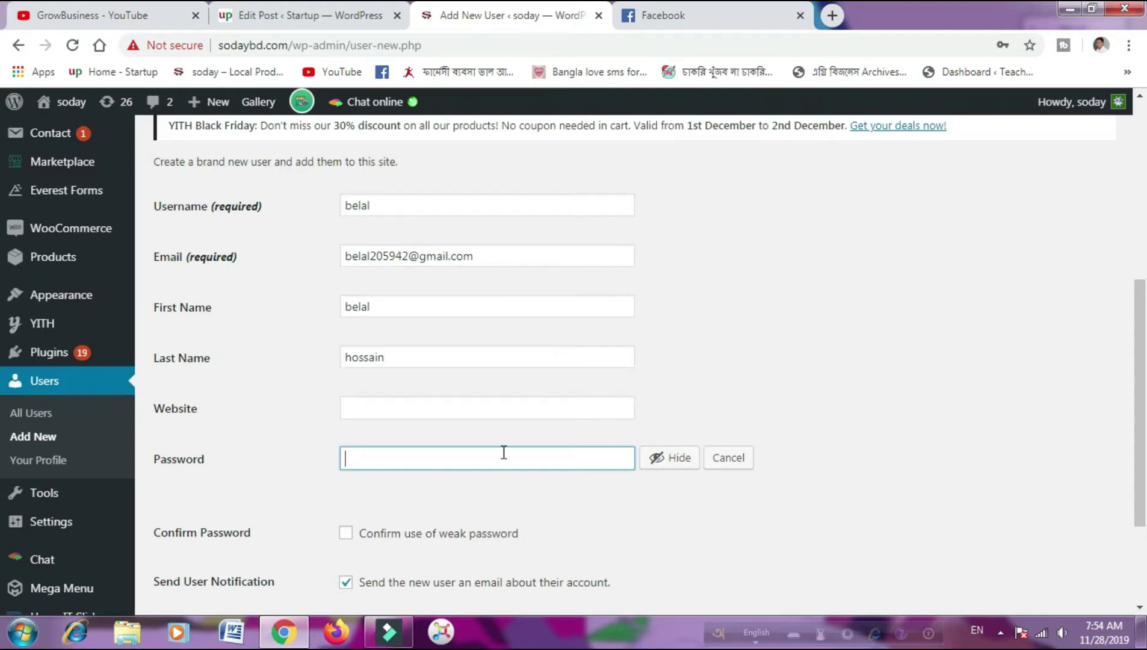
left_click(669, 460)
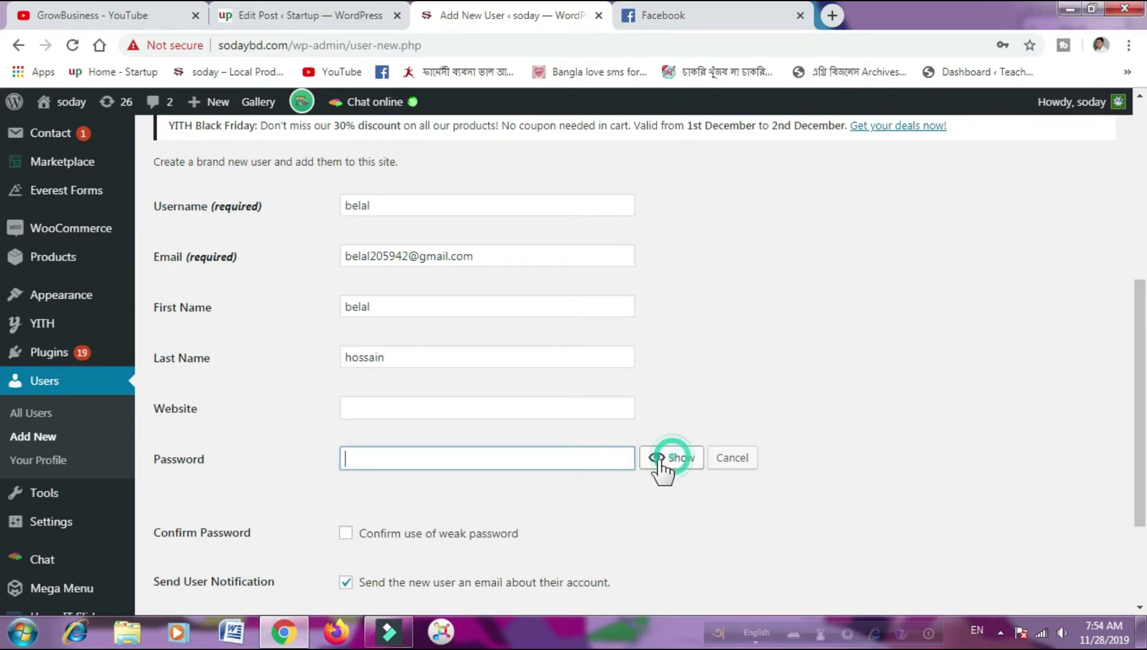
left_click(544, 456)
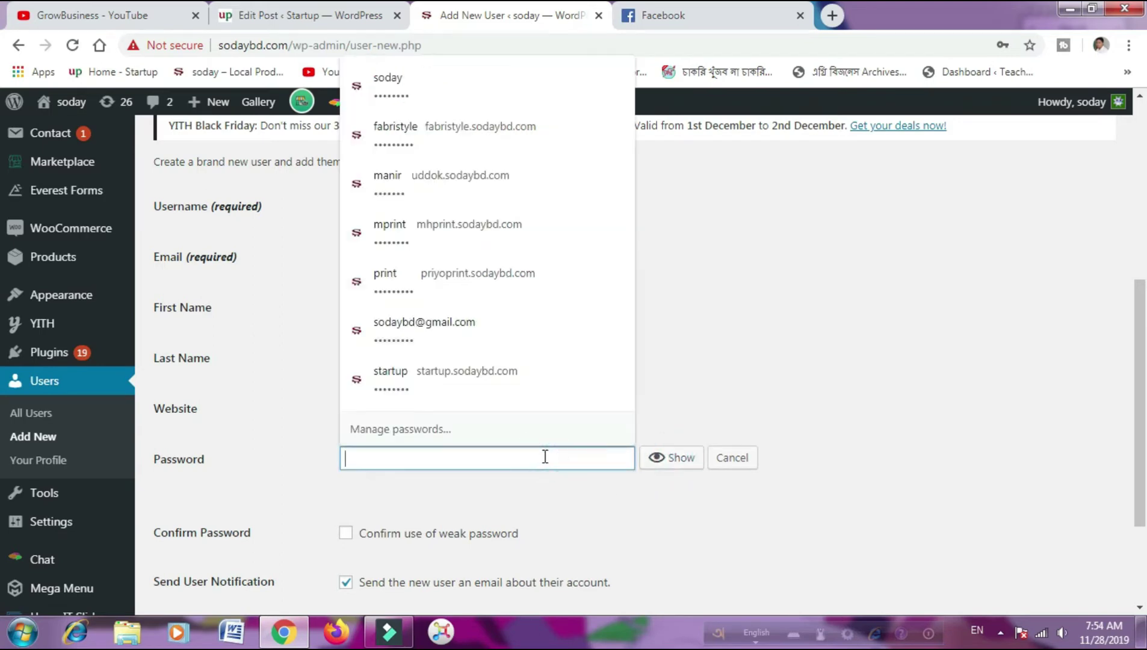
left_click(919, 273)
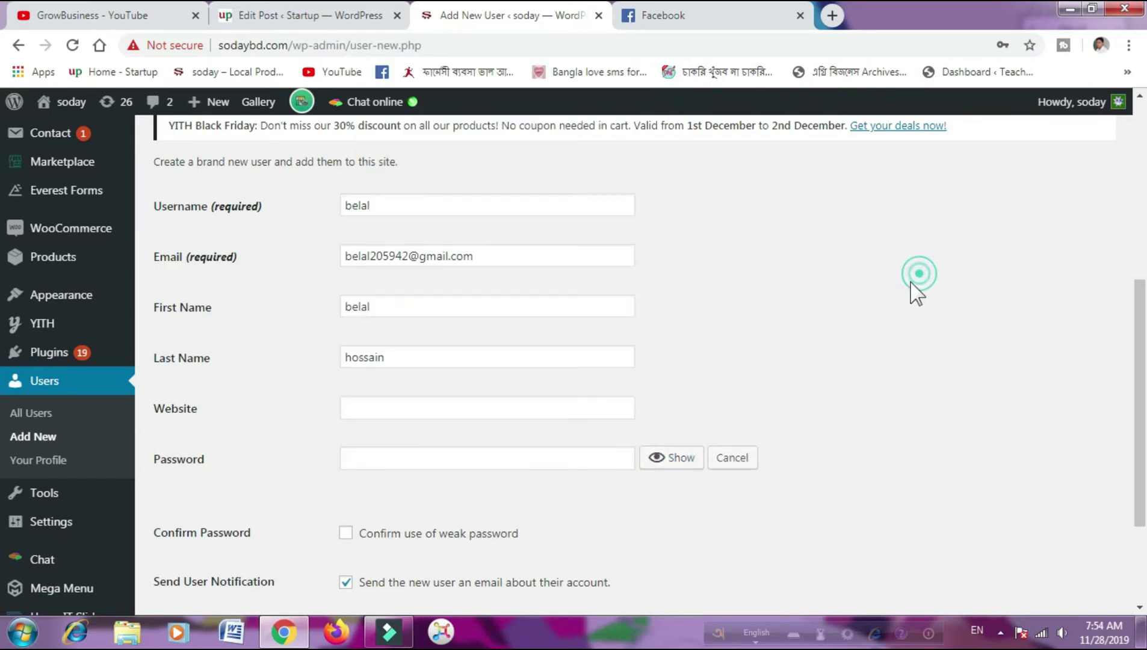
left_click(580, 459)
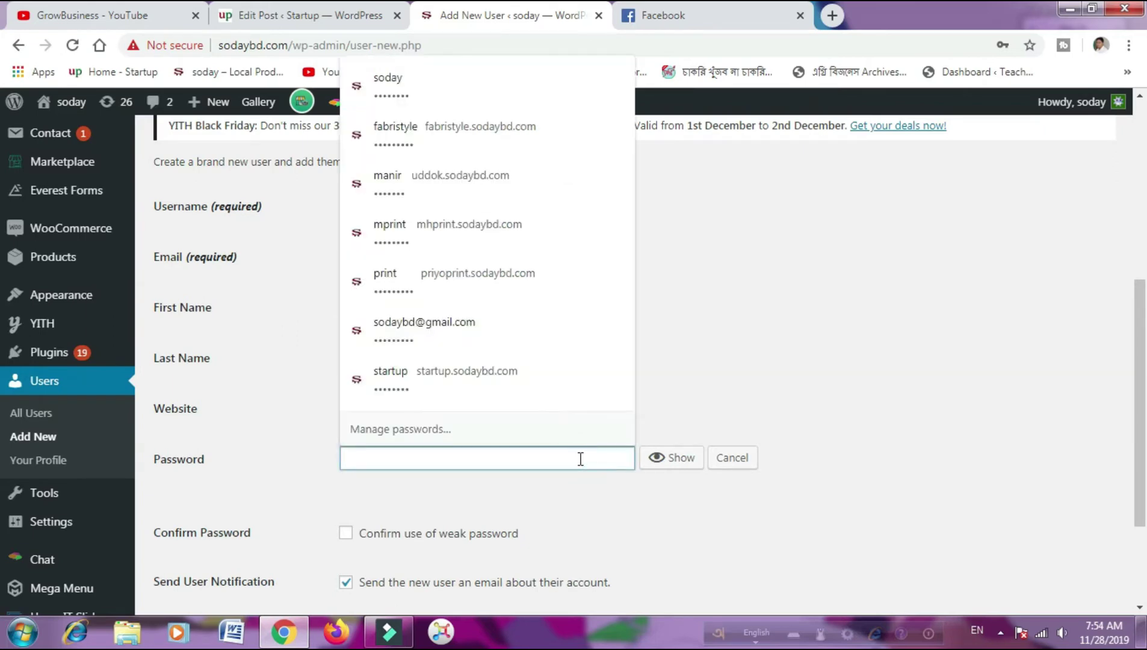
type("1")
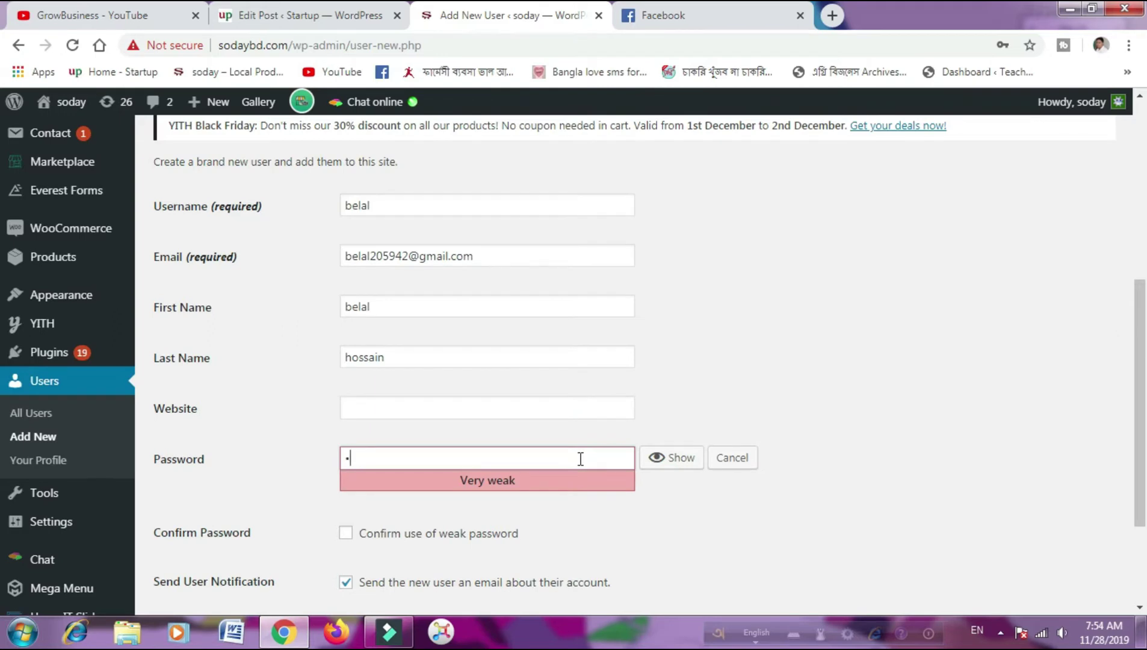
type("234567890")
scroll(650, 528, "down", 2)
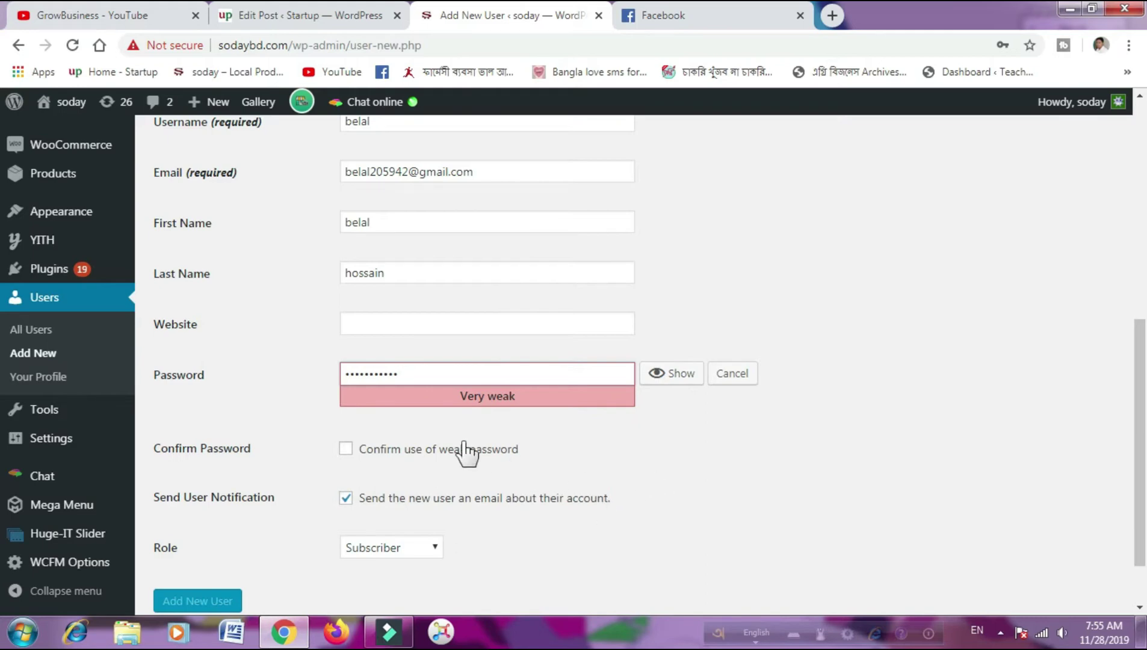
left_click(347, 452)
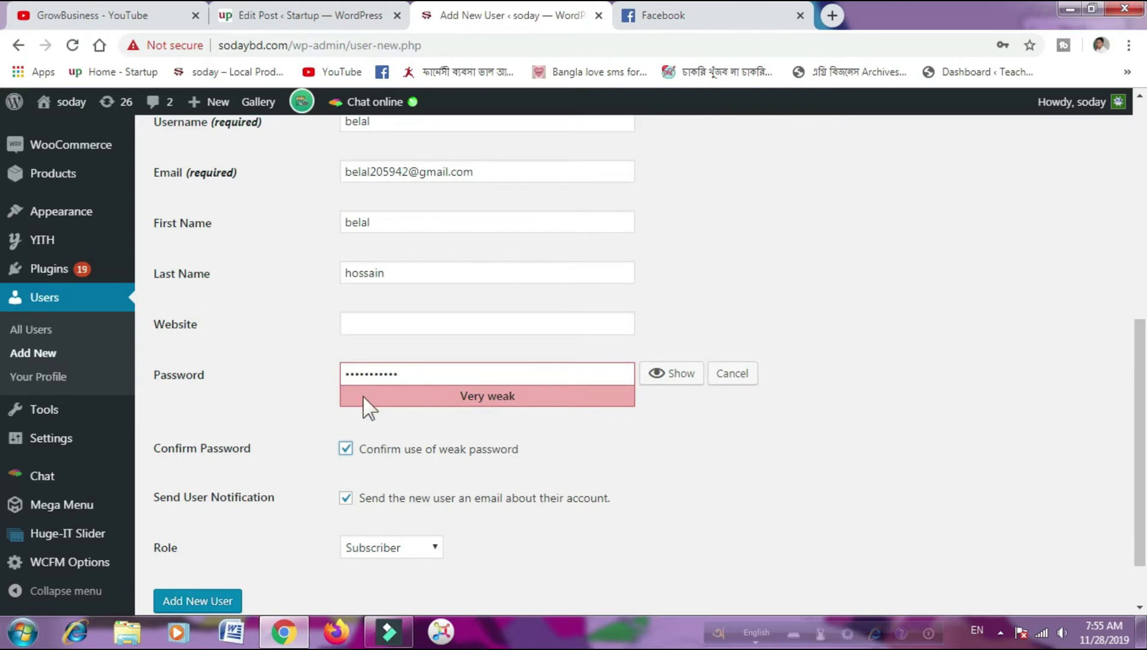
left_click(347, 450)
- Edit the trial password several times, dismissing the browser's saved-password suggestions
left_click(410, 372)
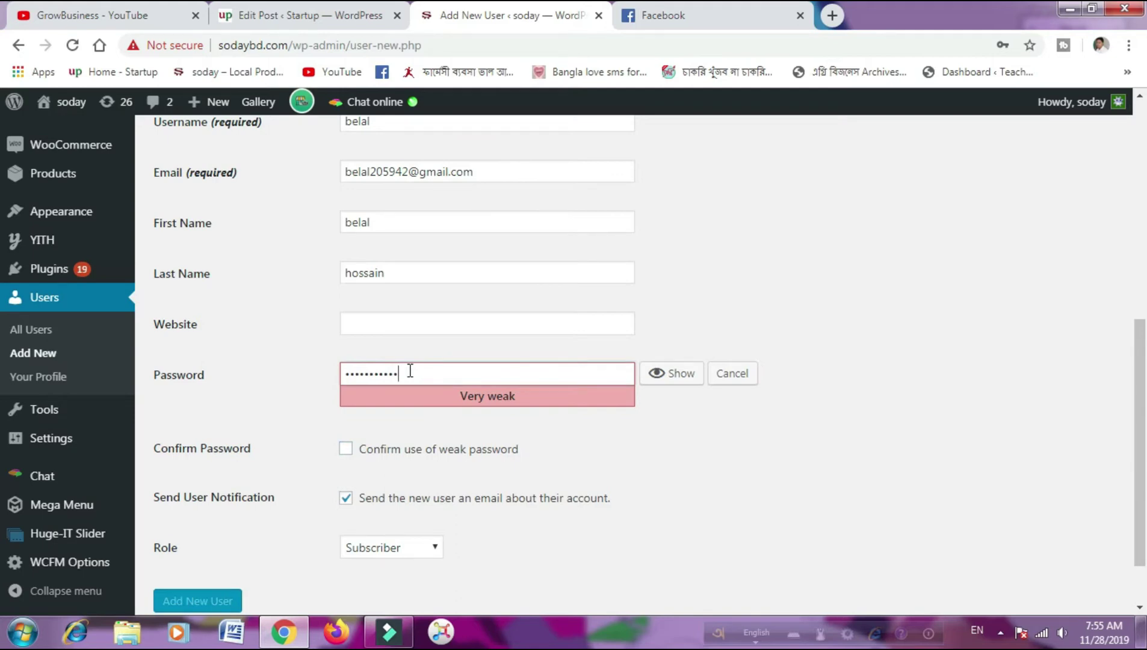
key("BackSpace")
type("12")
key("BackSpace")
key("BackSpace")
key("BackSpace")
key("BackSpace")
key("BackSpace")
key("BackSpace")
key("BackSpace")
key("BackSpace")
key("BackSpace")
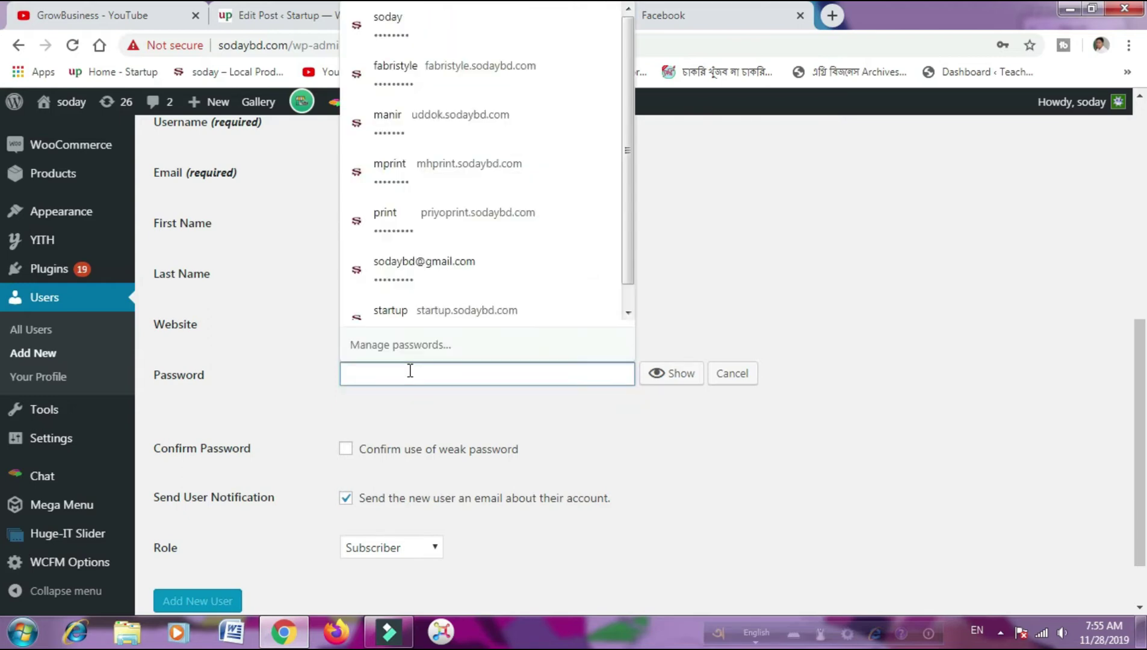
left_click(719, 274)
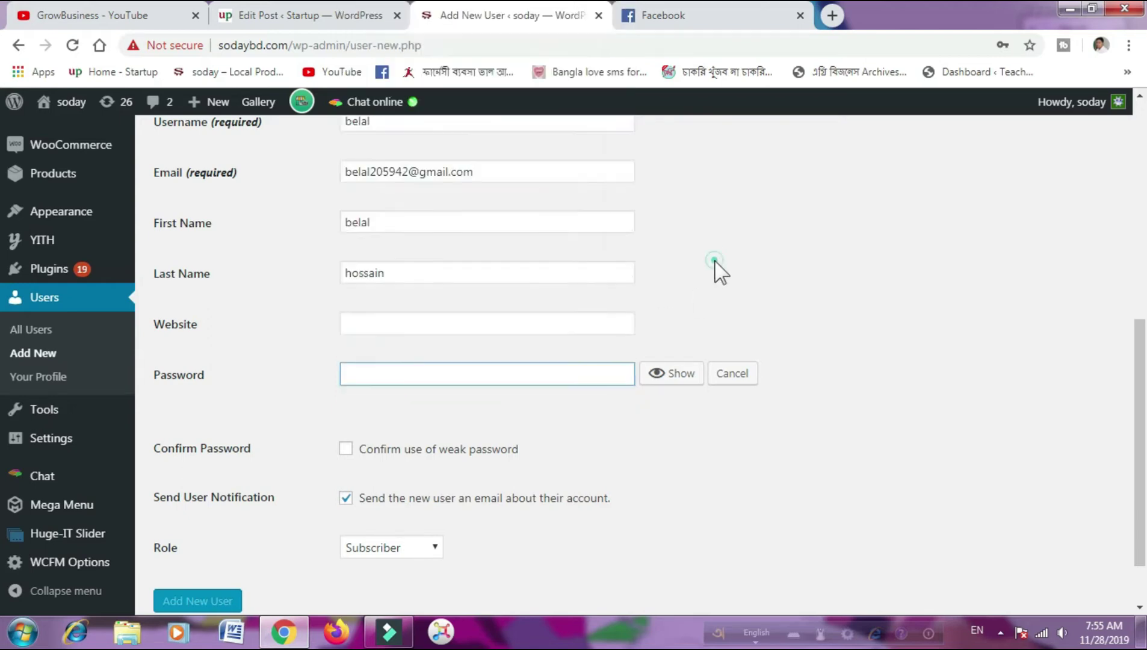
left_click(527, 378)
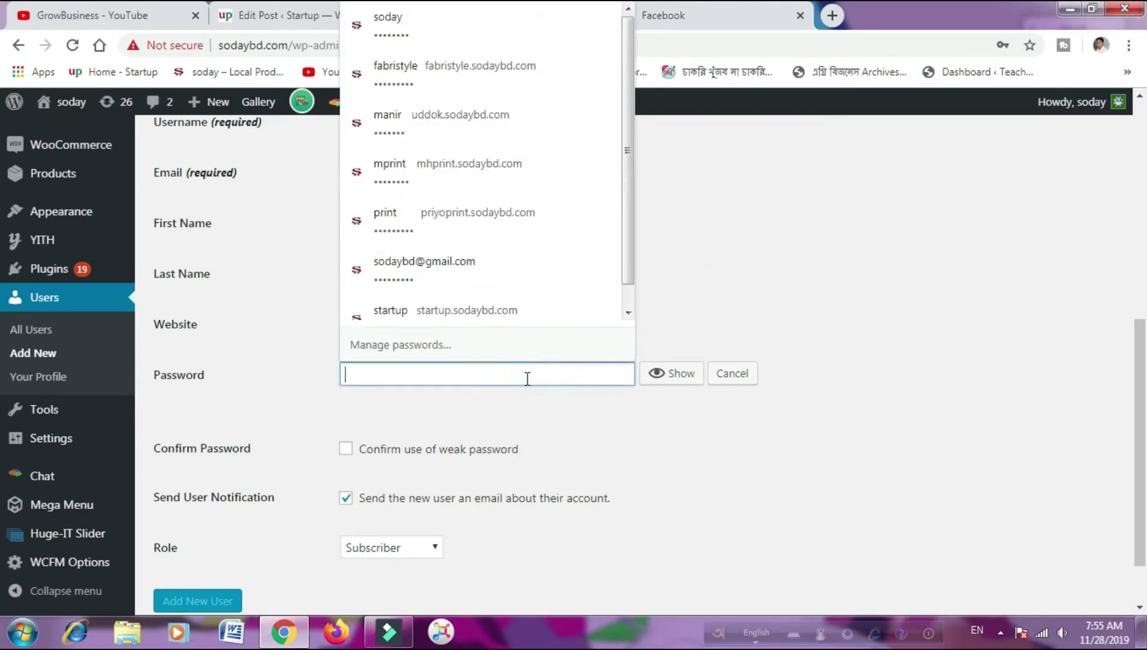
type("•")
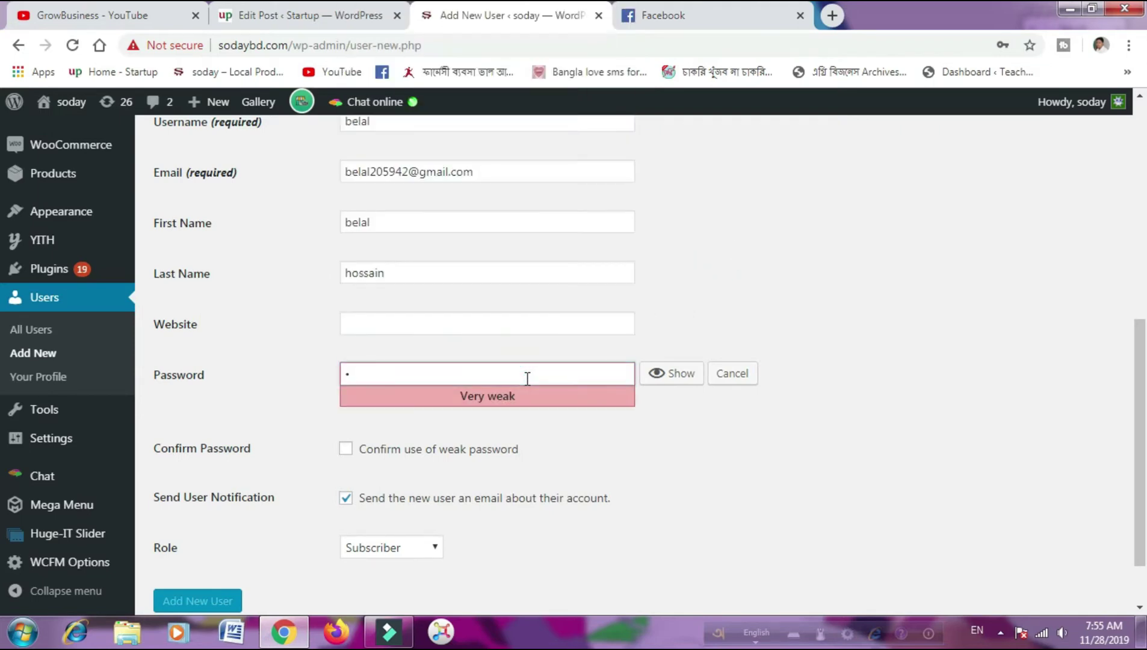
key("BackSpace")
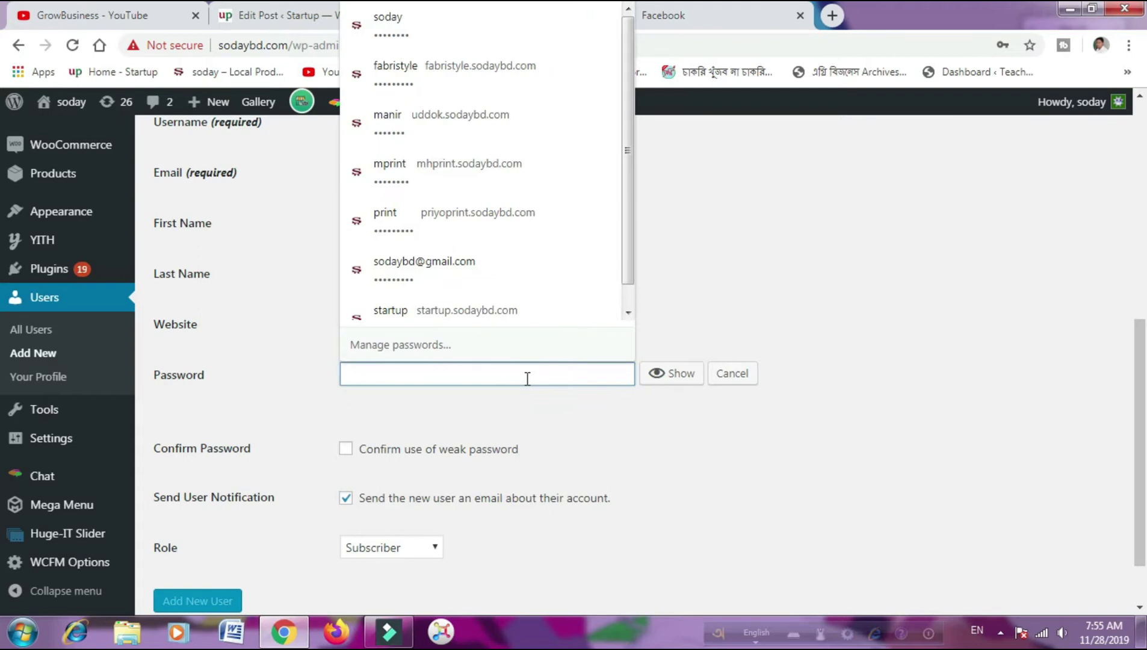
type("•")
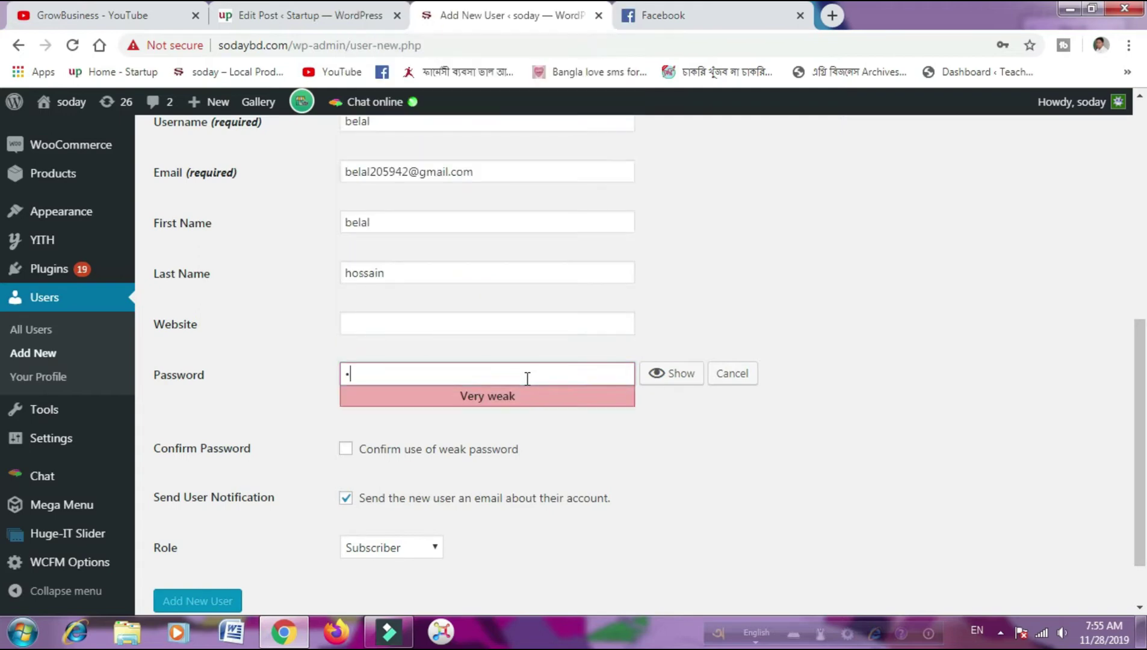
type("••••")
type("•••")
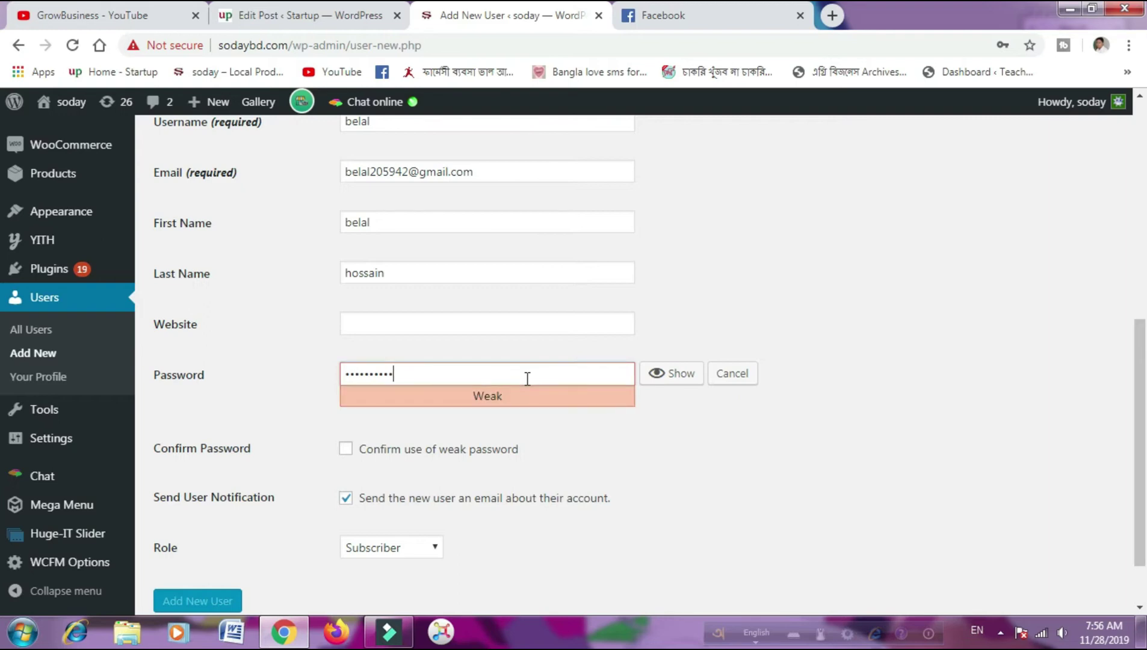
key("BackSpace")
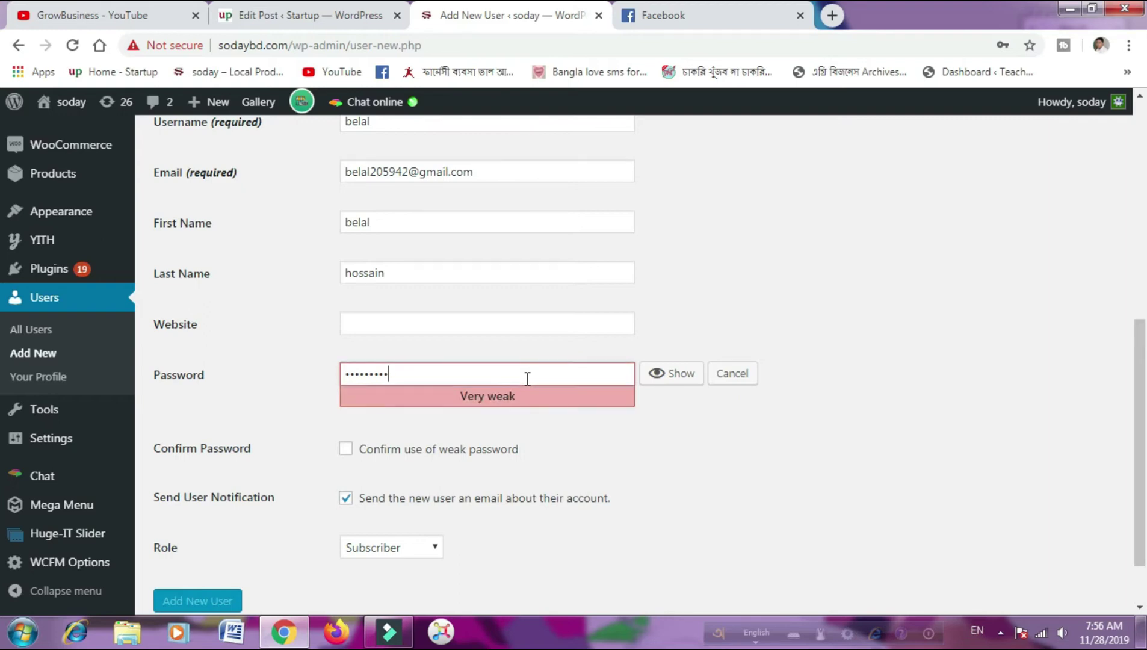
key("BackSpace")
key("BackSpace")
key("BackSpace")
key("BackSpace")
key("BackSpace")
key("BackSpace")
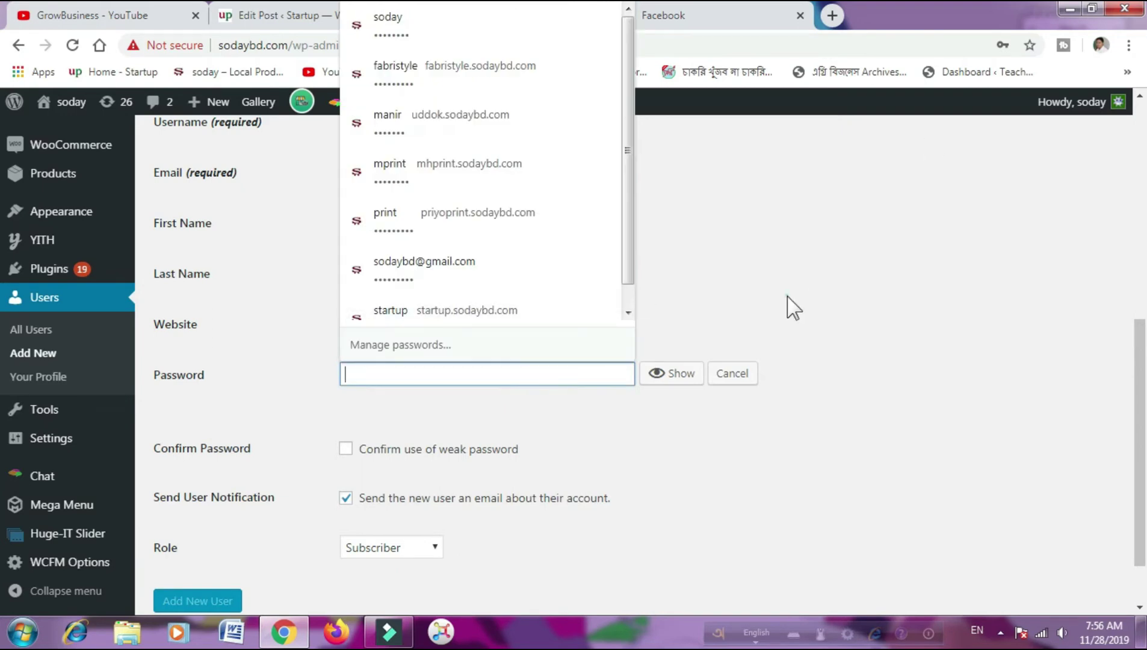
left_click(788, 308)
scroll(745, 409, "up", 1)
scroll(742, 406, "down", 1)
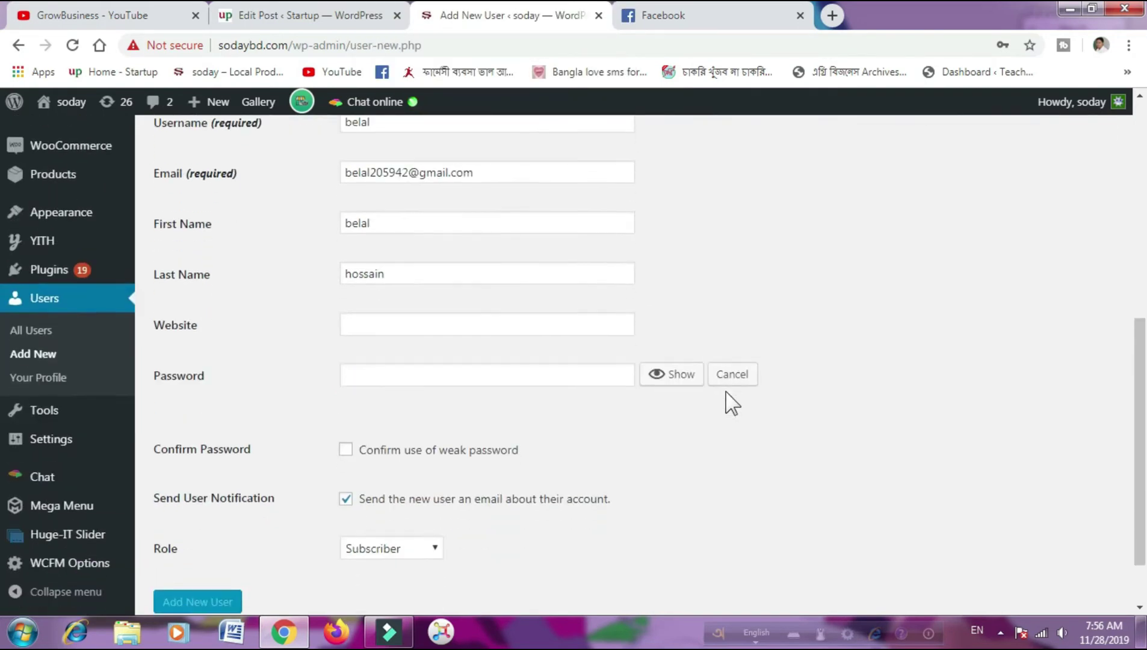
left_click(522, 371)
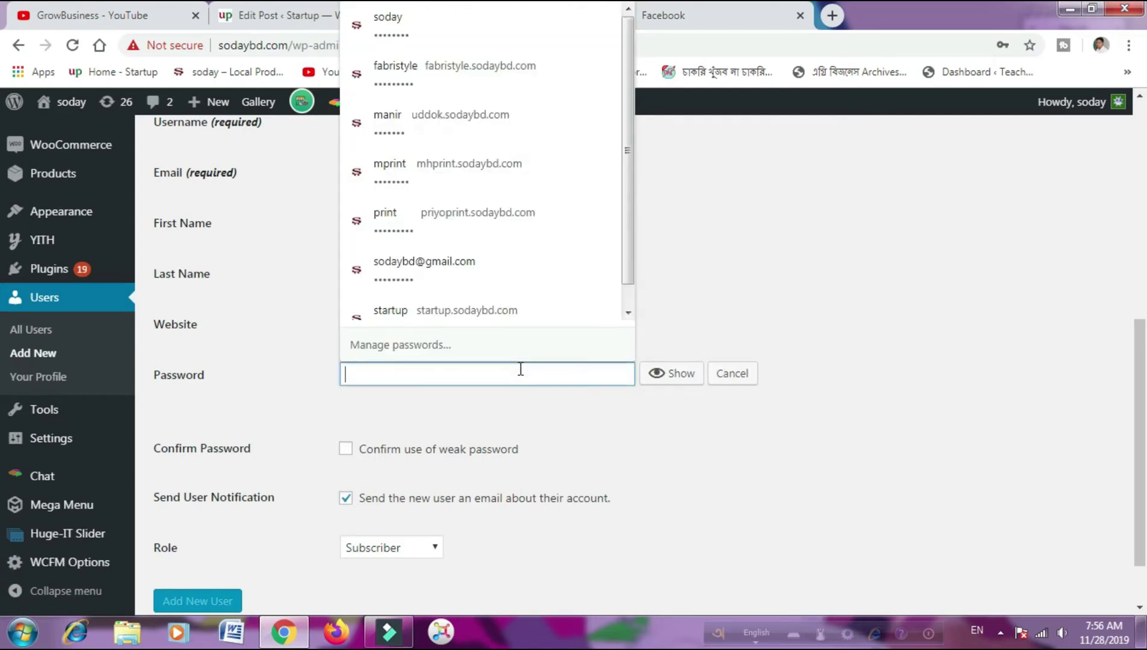
type("12")
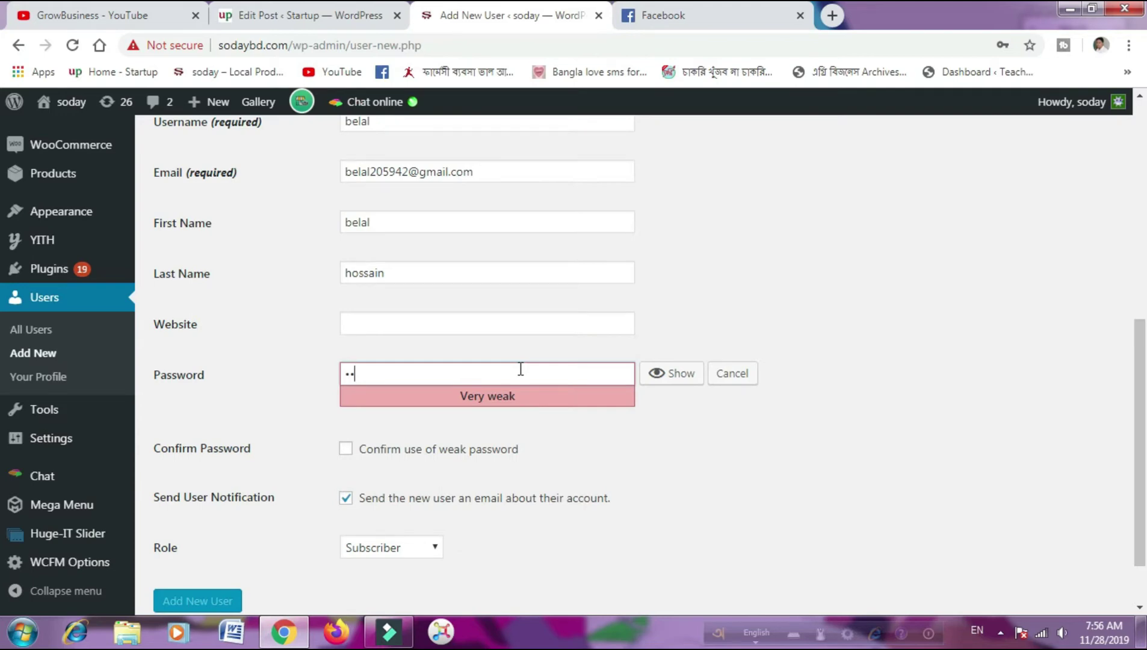
type("3456")
left_click_drag(381, 371, 336, 379)
key("BackSpace")
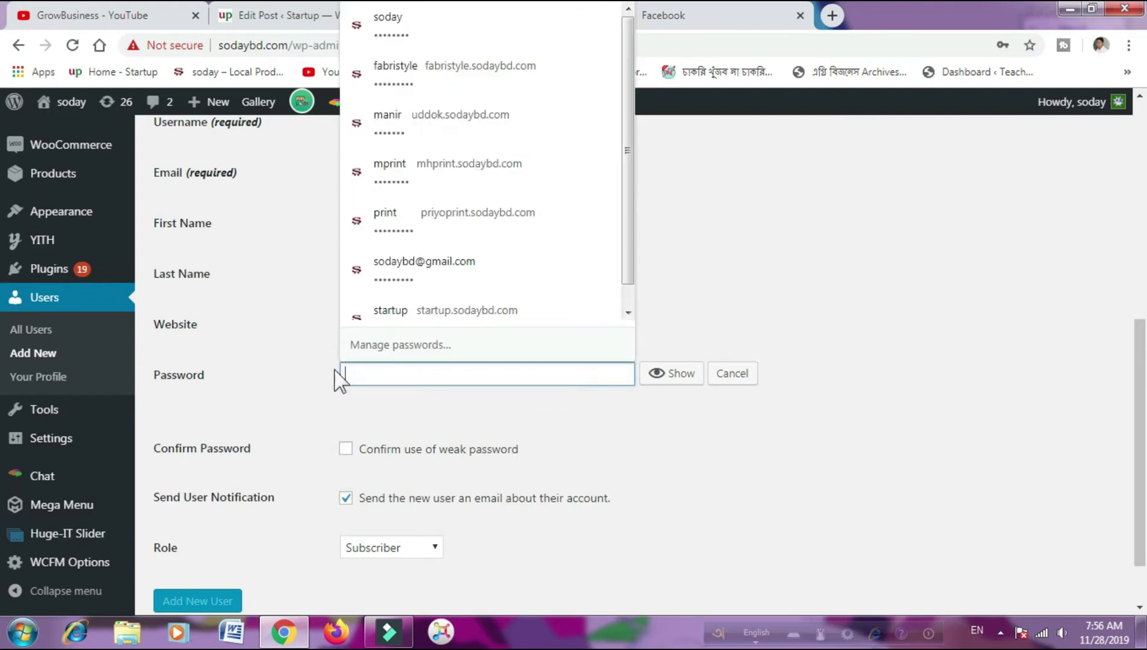
left_click(809, 251)
scroll(745, 458, "up", 1)
scroll(716, 462, "up", 2)
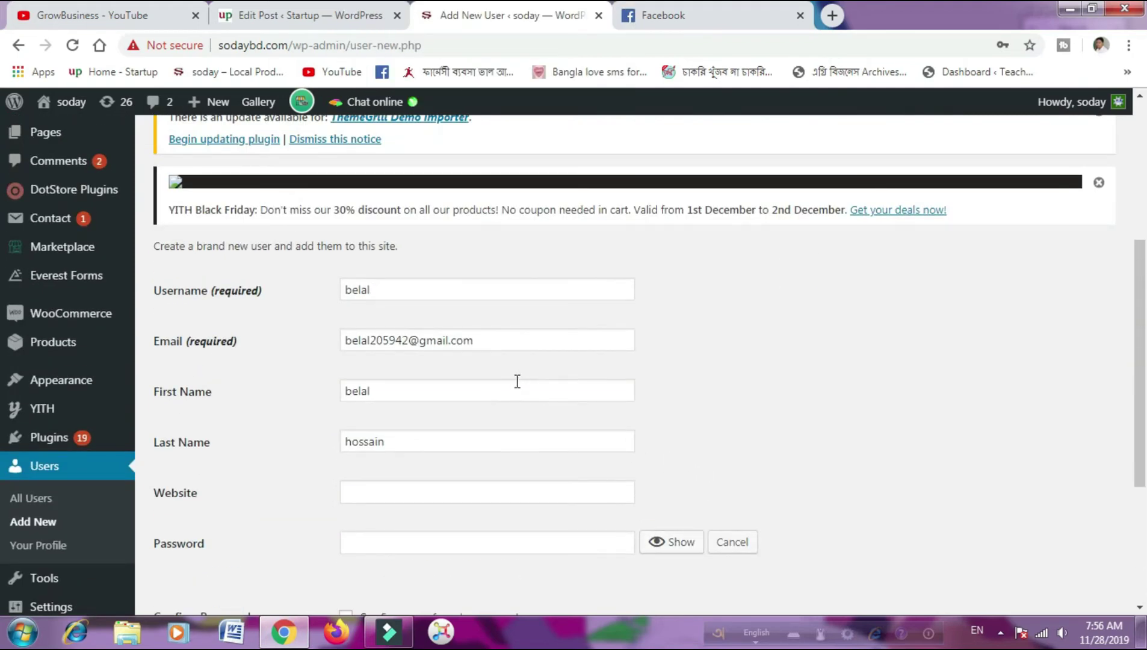
- Focus the Password field and dismiss the browser's saved-password suggestions
scroll(518, 381, "down", 1)
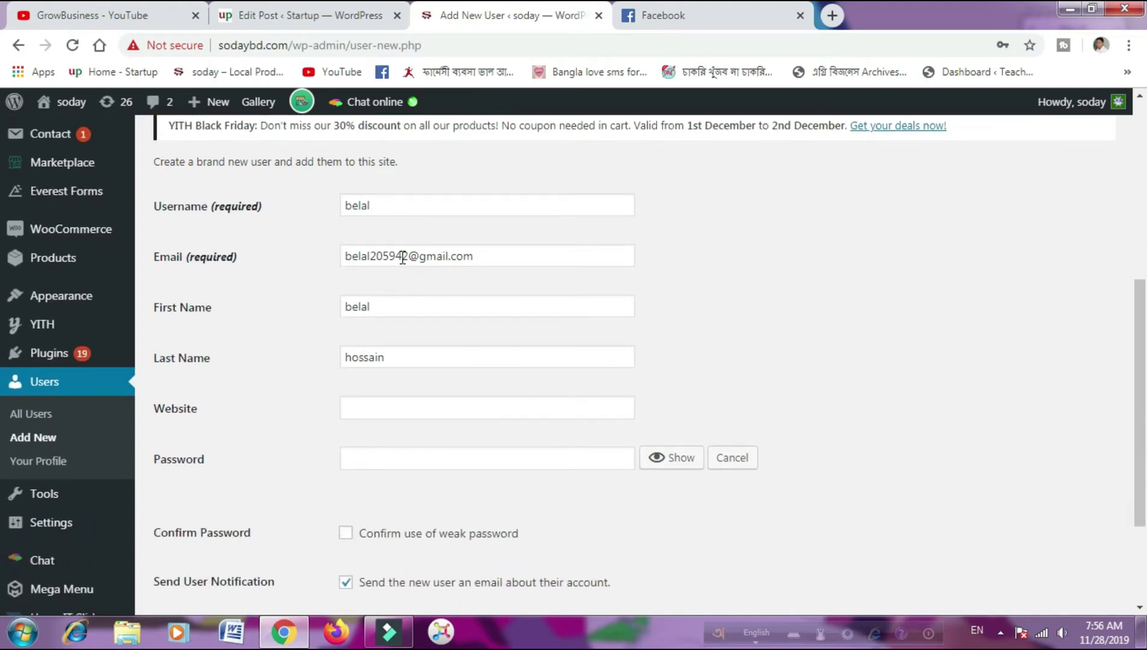
left_click_drag(403, 257, 376, 258)
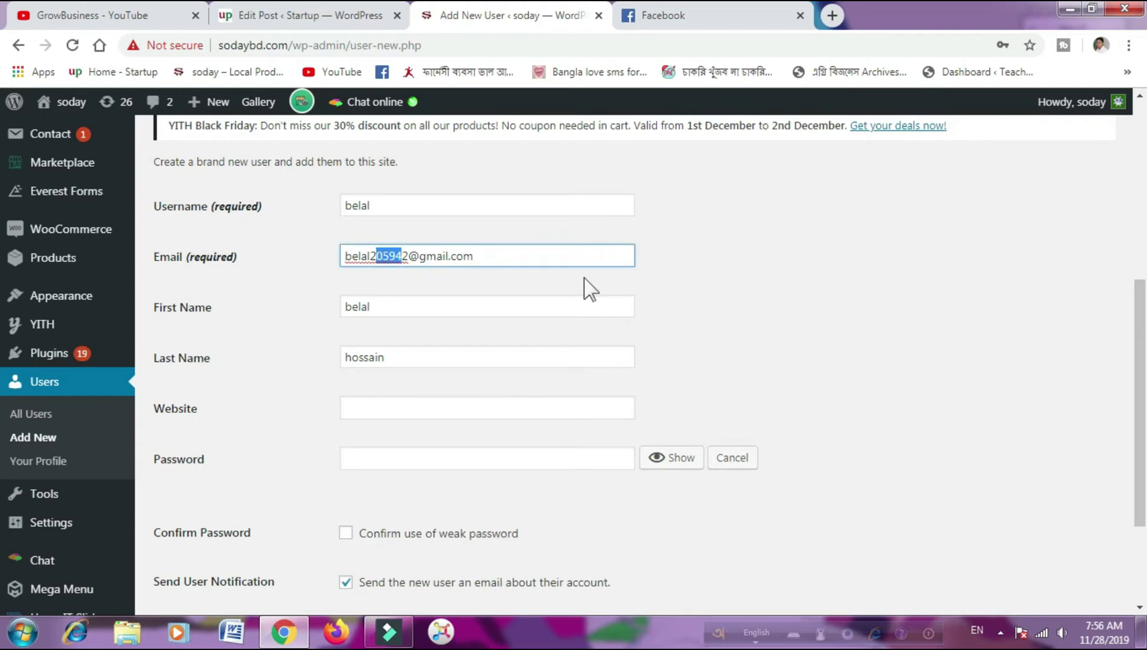
left_click(796, 341)
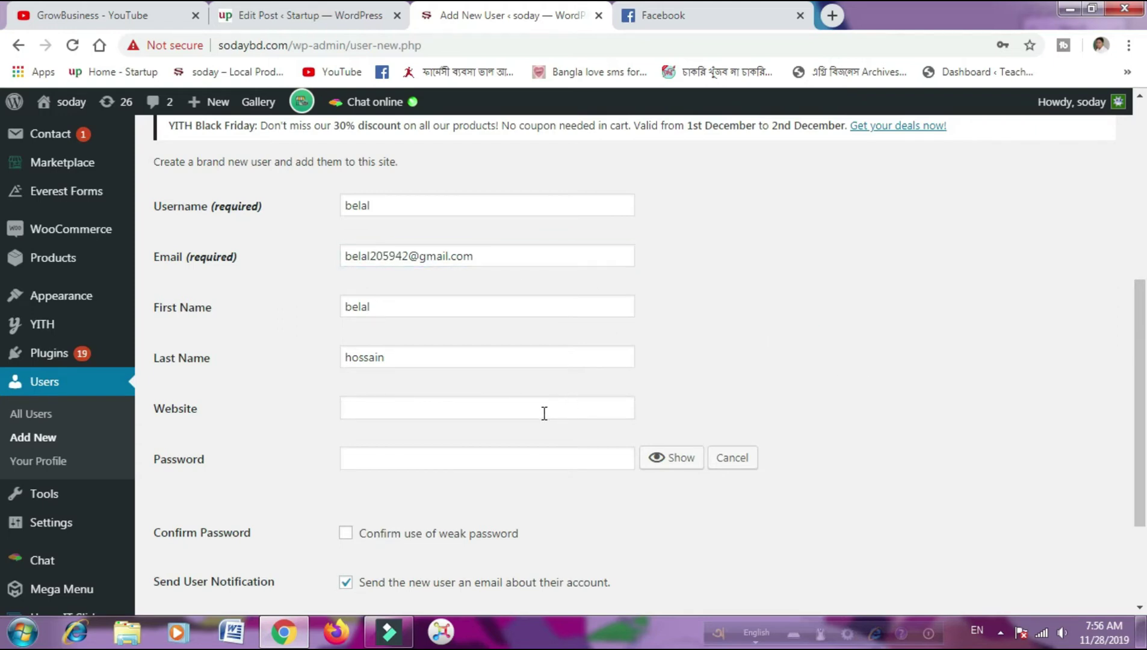
left_click(492, 463)
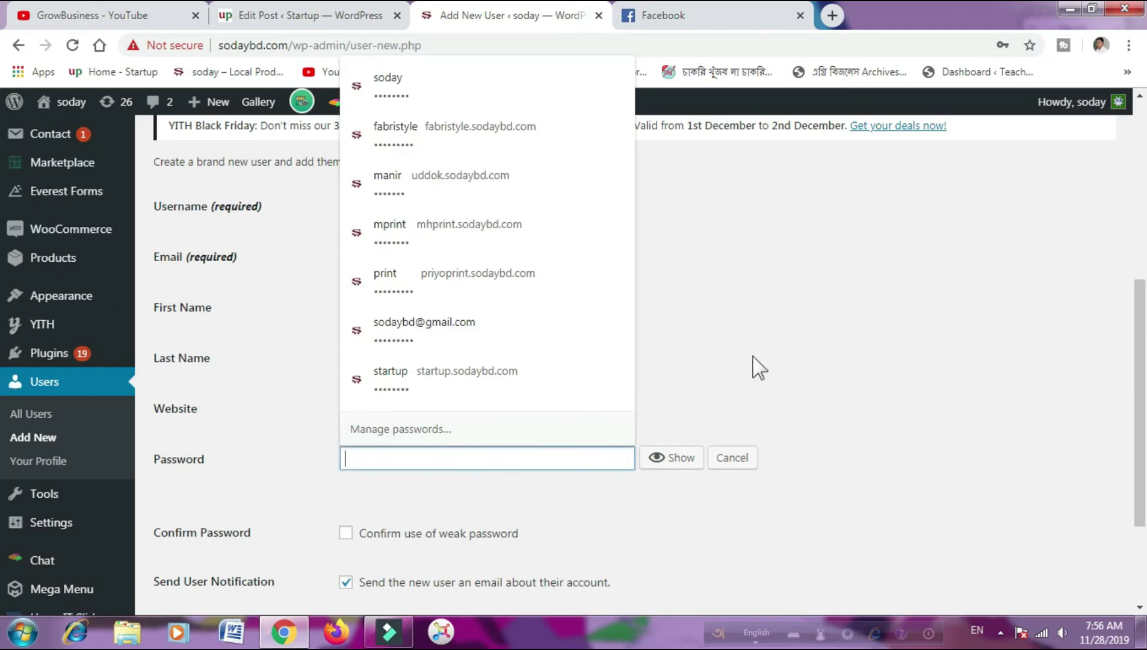
left_click(752, 356)
left_click(524, 458)
left_click(776, 314)
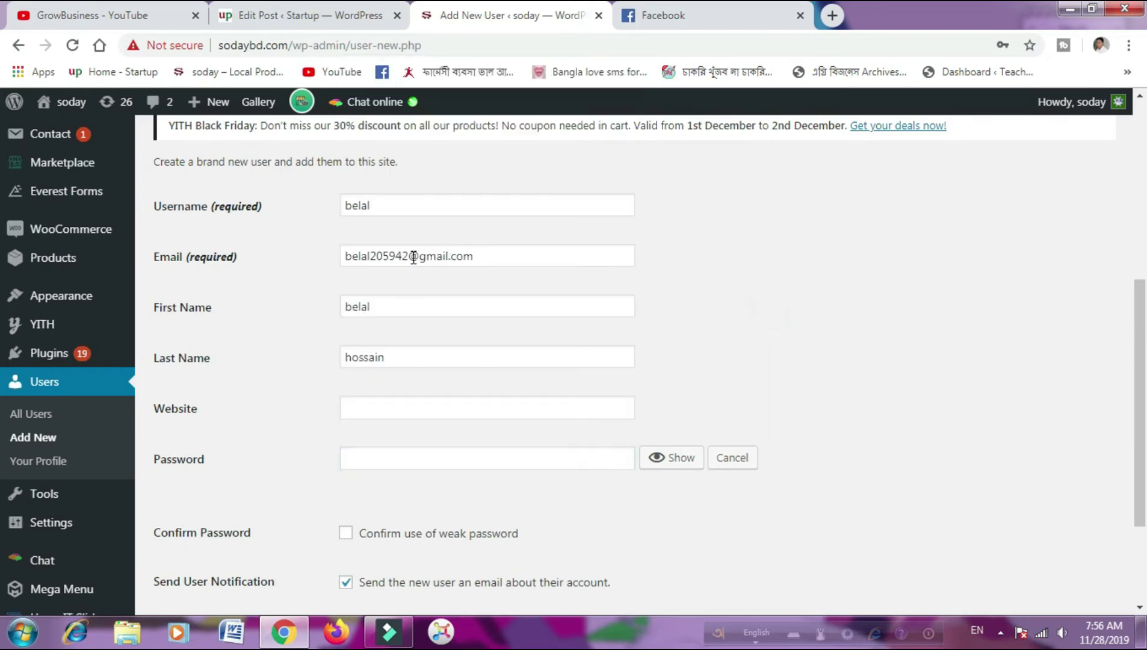
- Copy the e-mail's part before the @ sign and paste it as the password
left_click_drag(408, 257, 352, 252)
right_click(352, 253)
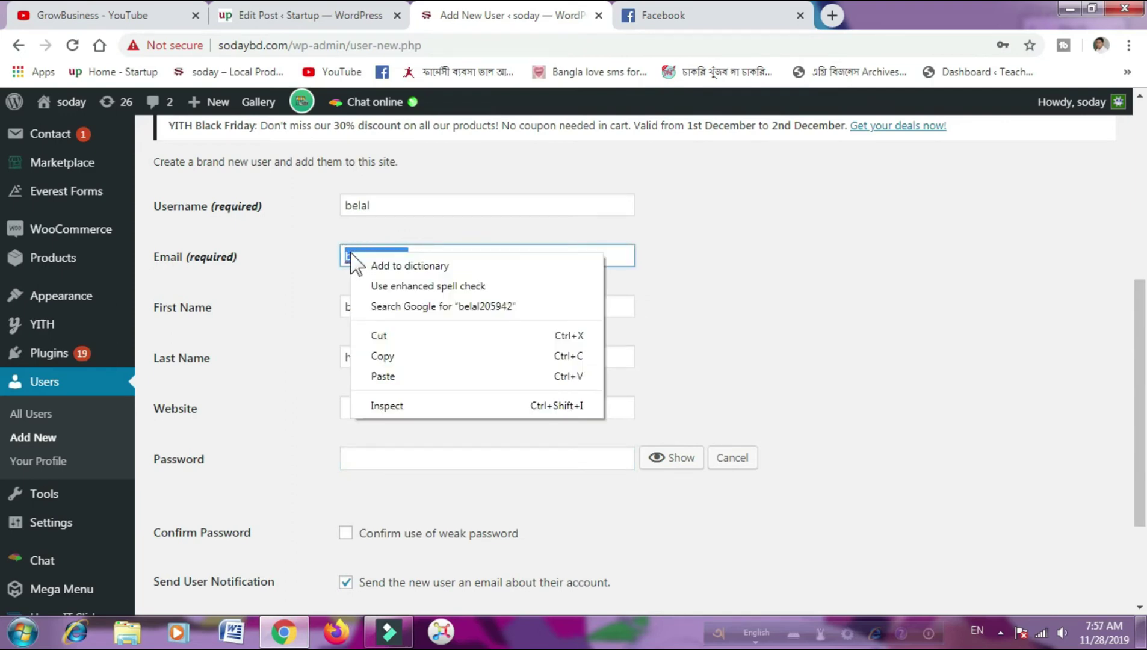
left_click(388, 357)
left_click(483, 462)
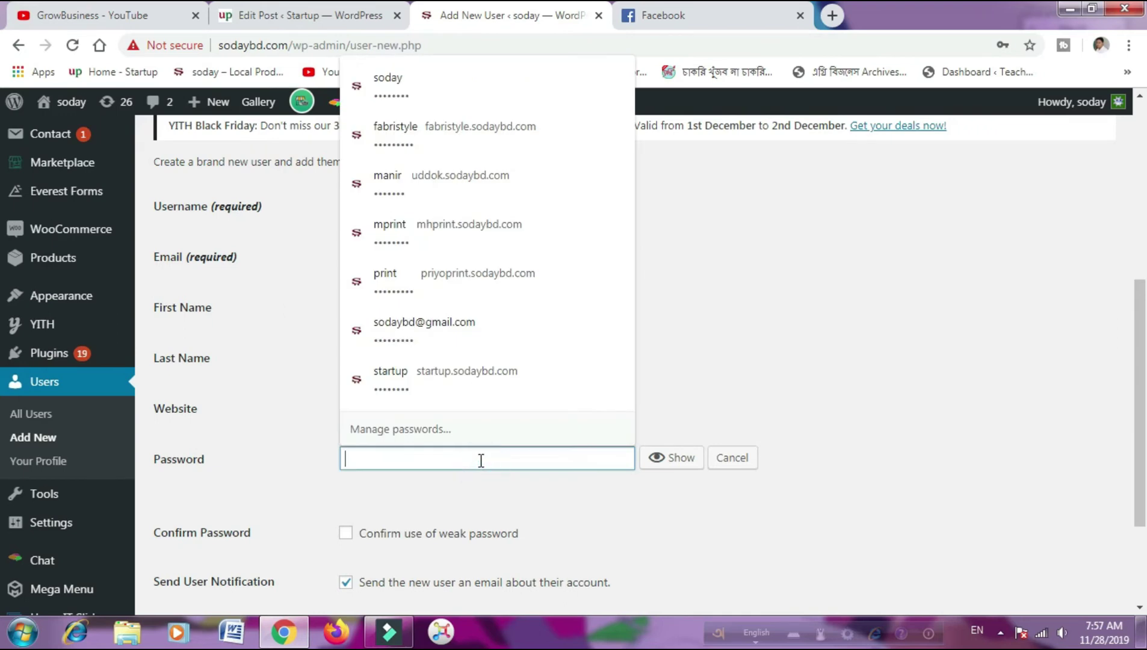
right_click(481, 462)
left_click(547, 326)
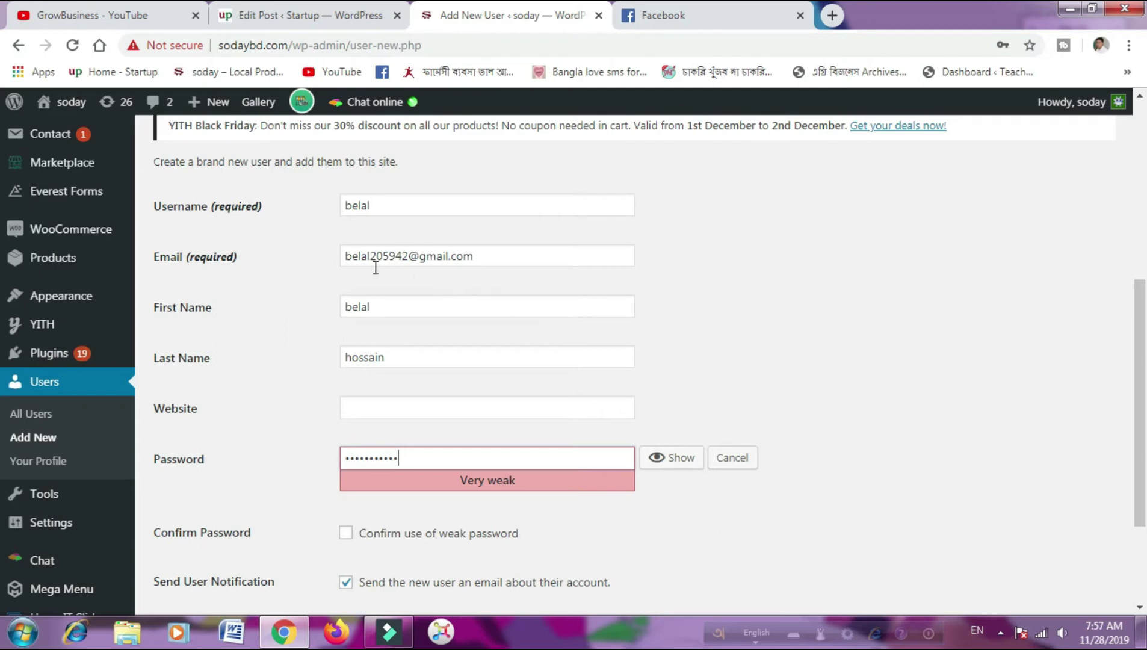
- Tick 'Confirm use of weak password' and bring the Role field into view
left_click(346, 536)
scroll(487, 529, "down", 1)
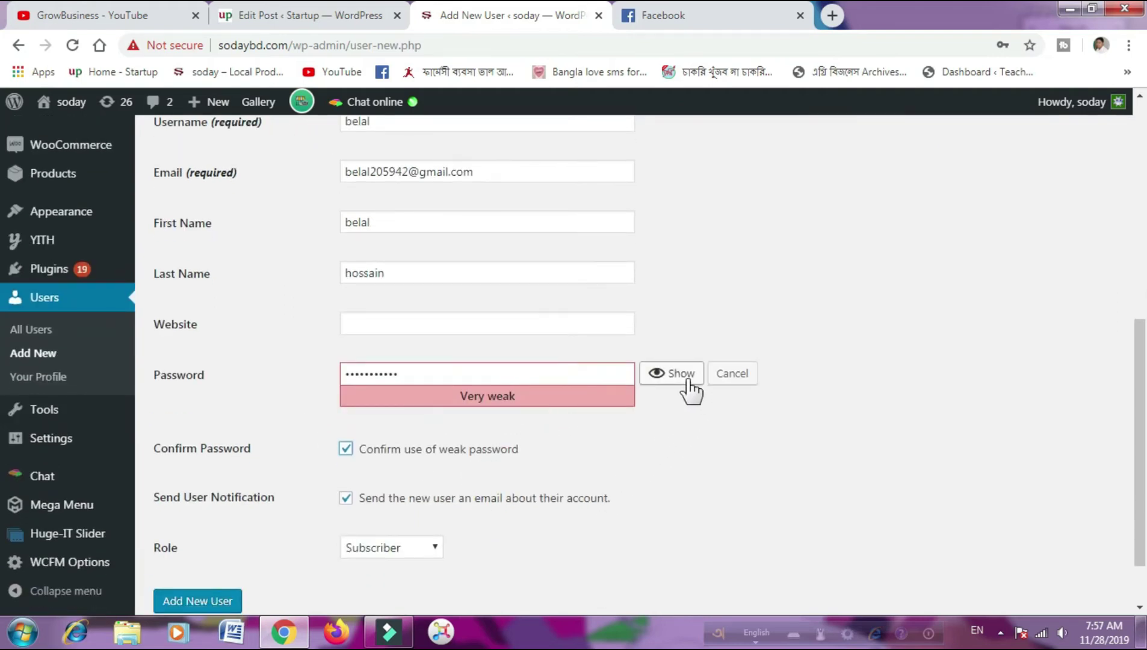
scroll(692, 493, "down", 1)
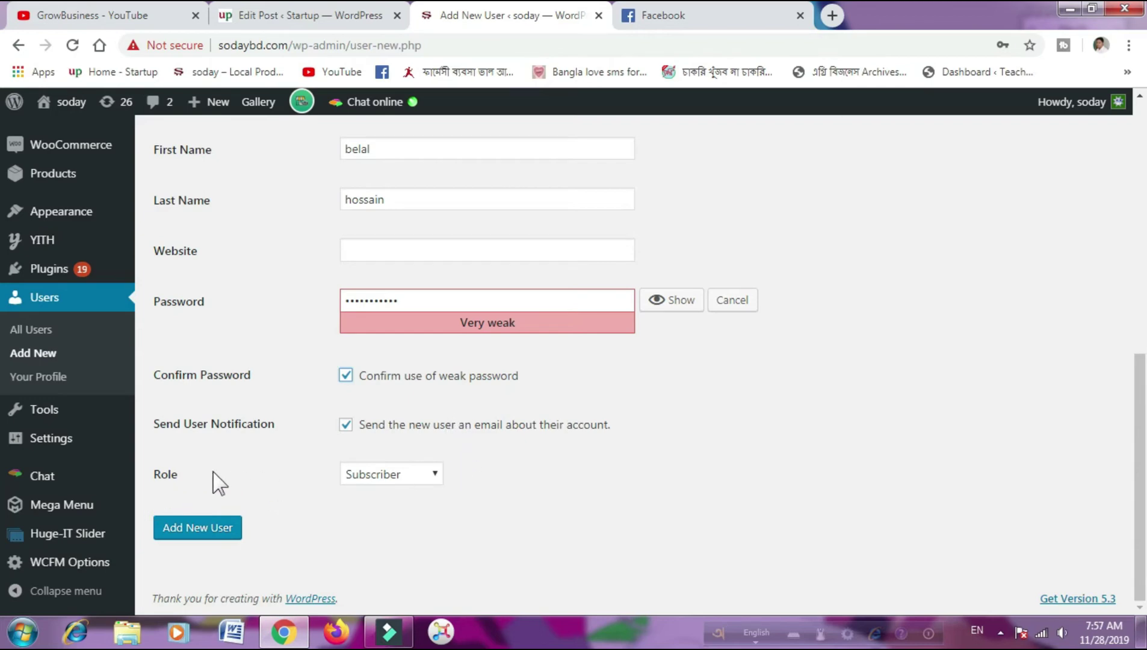
- Change the Role dropdown from Subscriber to Shop manager
left_click(433, 474)
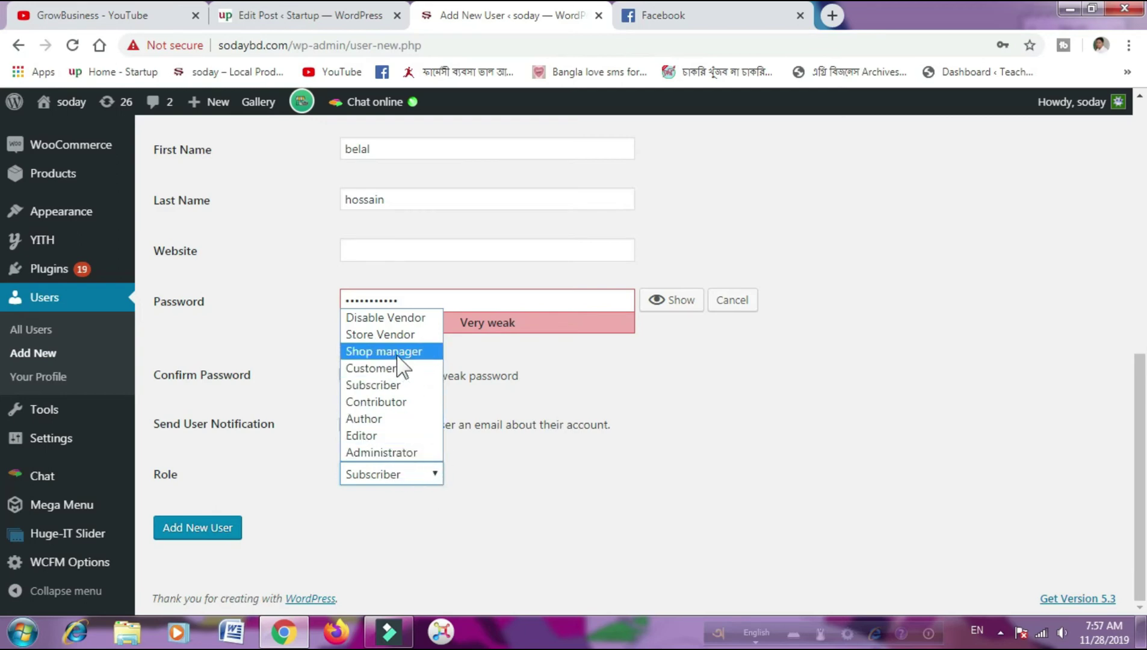
left_click(398, 355)
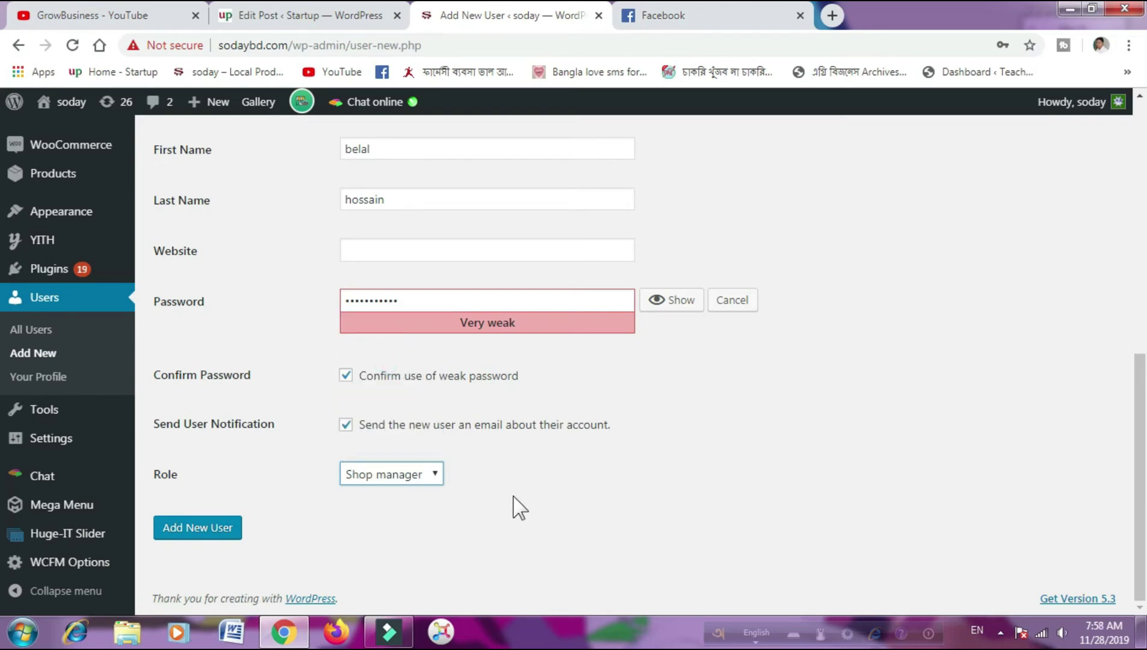
scroll(513, 496, "up", 4)
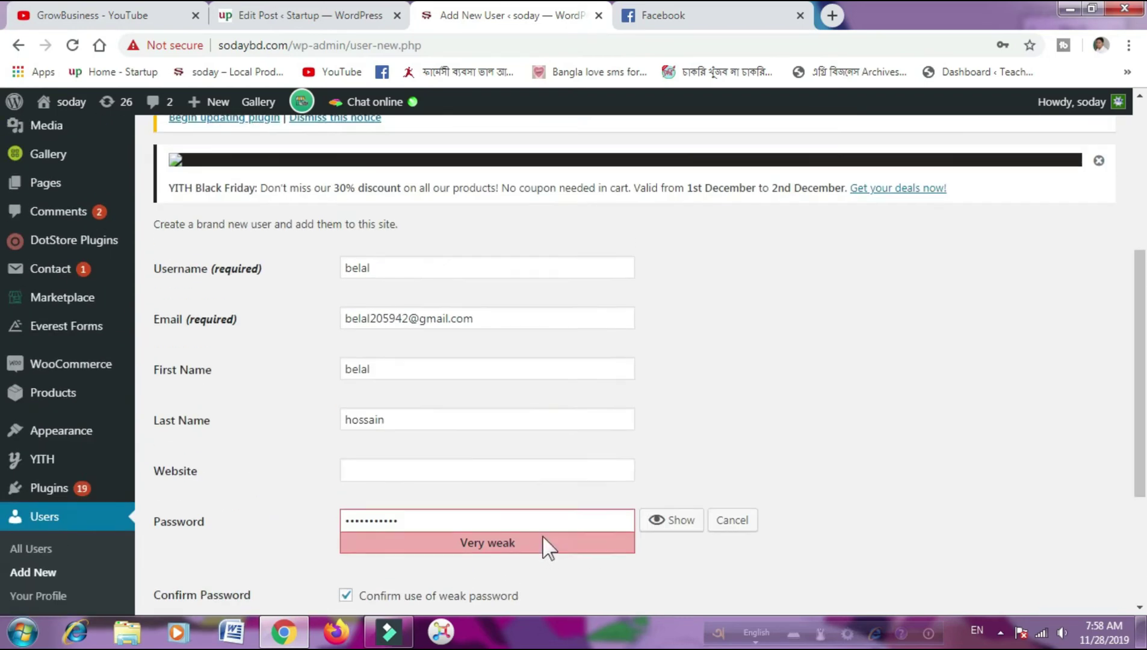
scroll(542, 535, "up", 1)
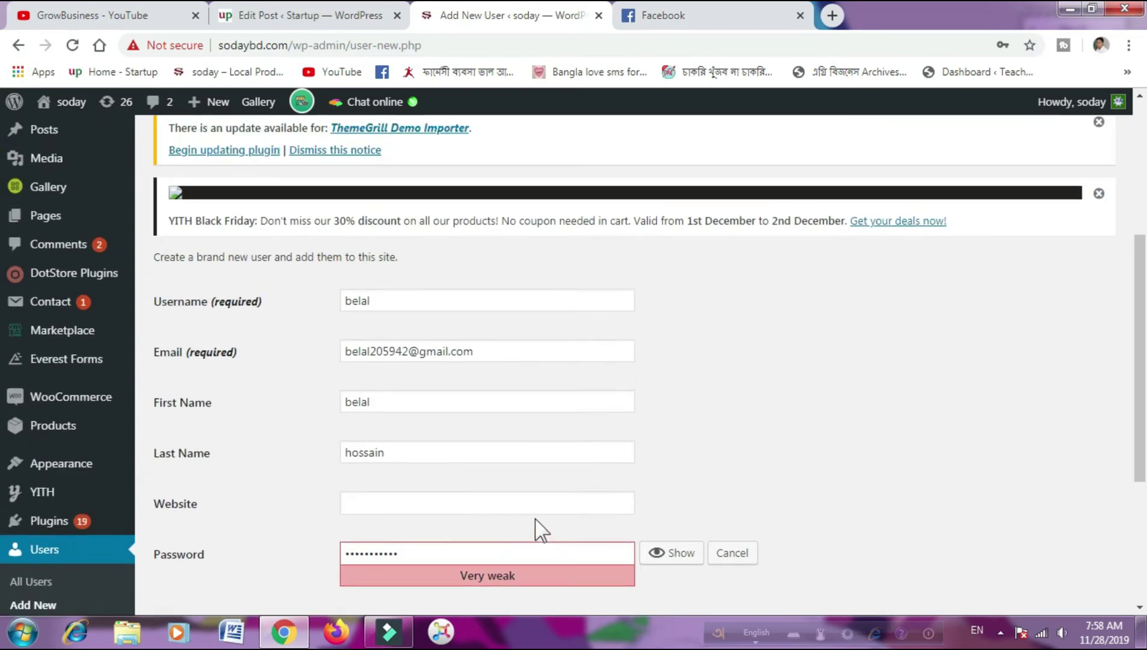
scroll(536, 519, "down", 3)
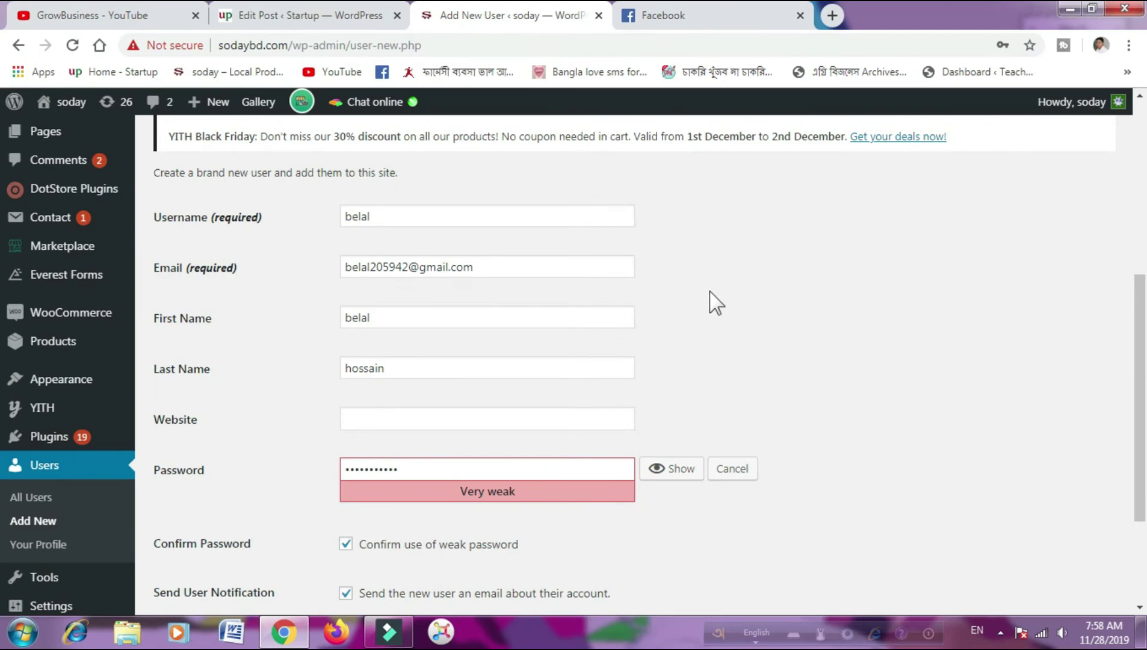
scroll(662, 295, "up", 3)
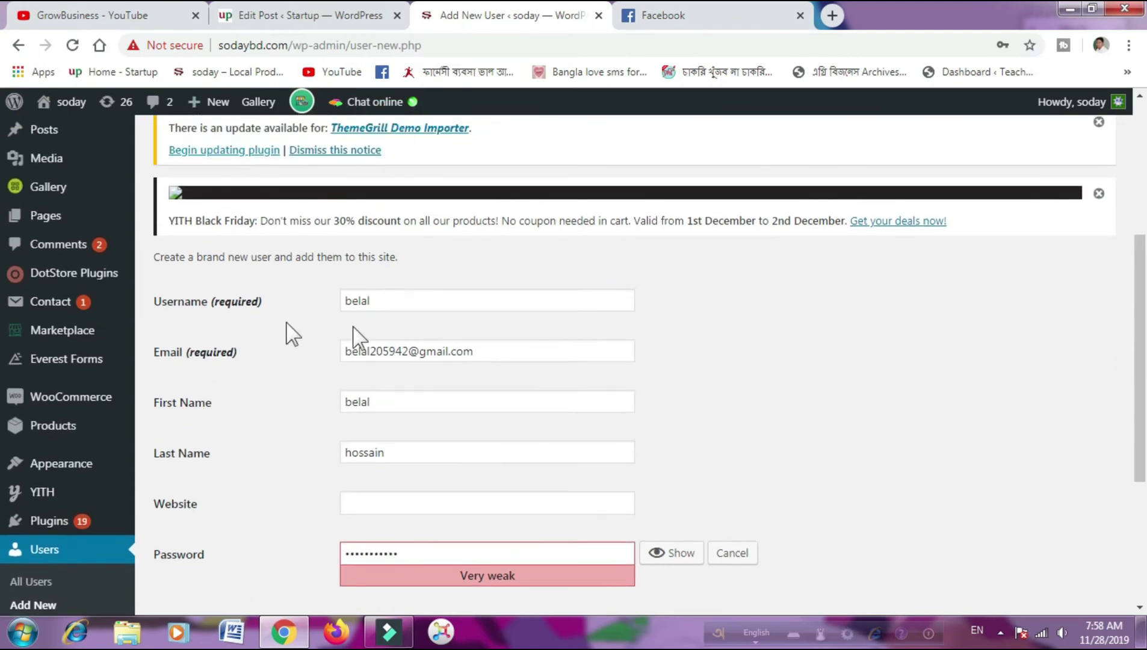
scroll(722, 331, "down", 3)
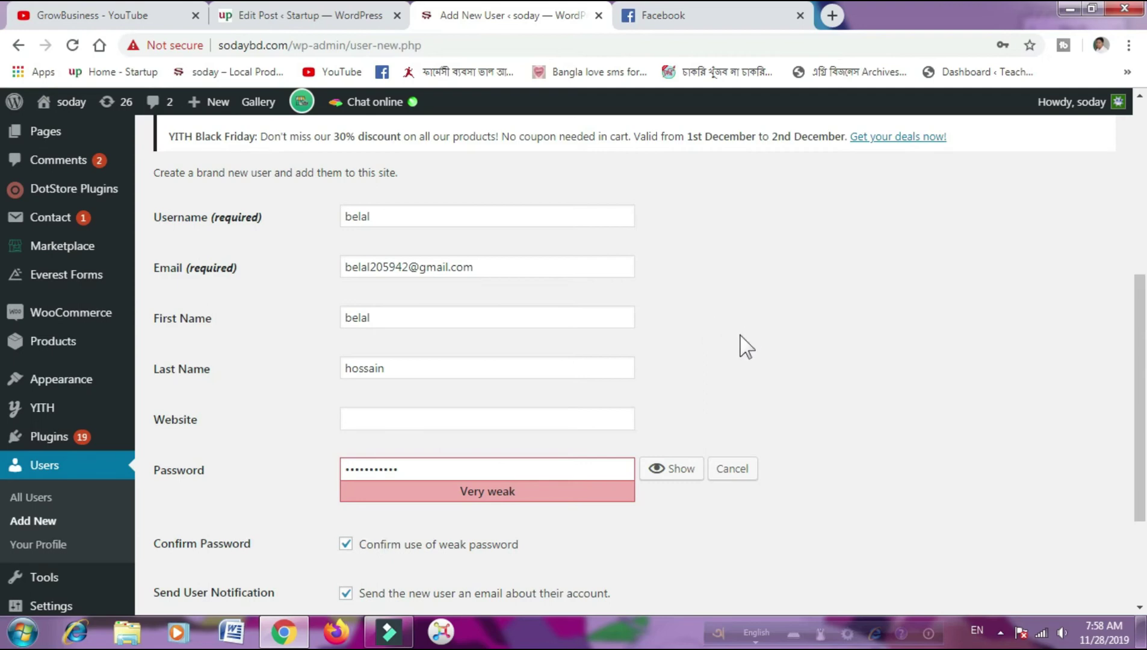
scroll(736, 347, "up", 3)
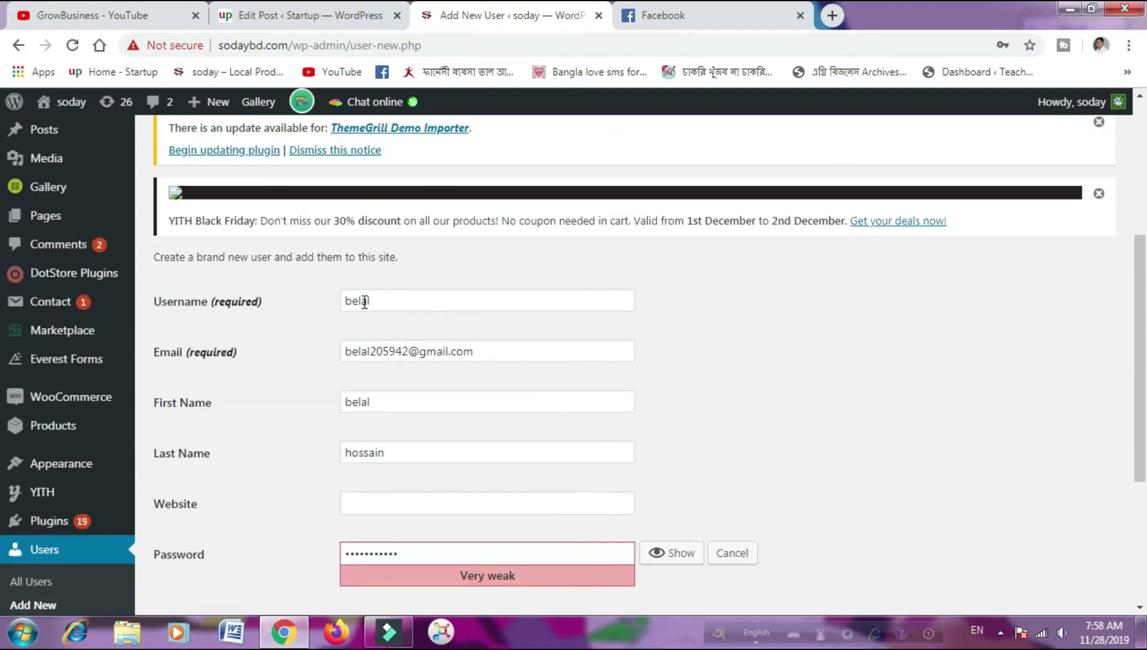
scroll(444, 358, "down", 3)
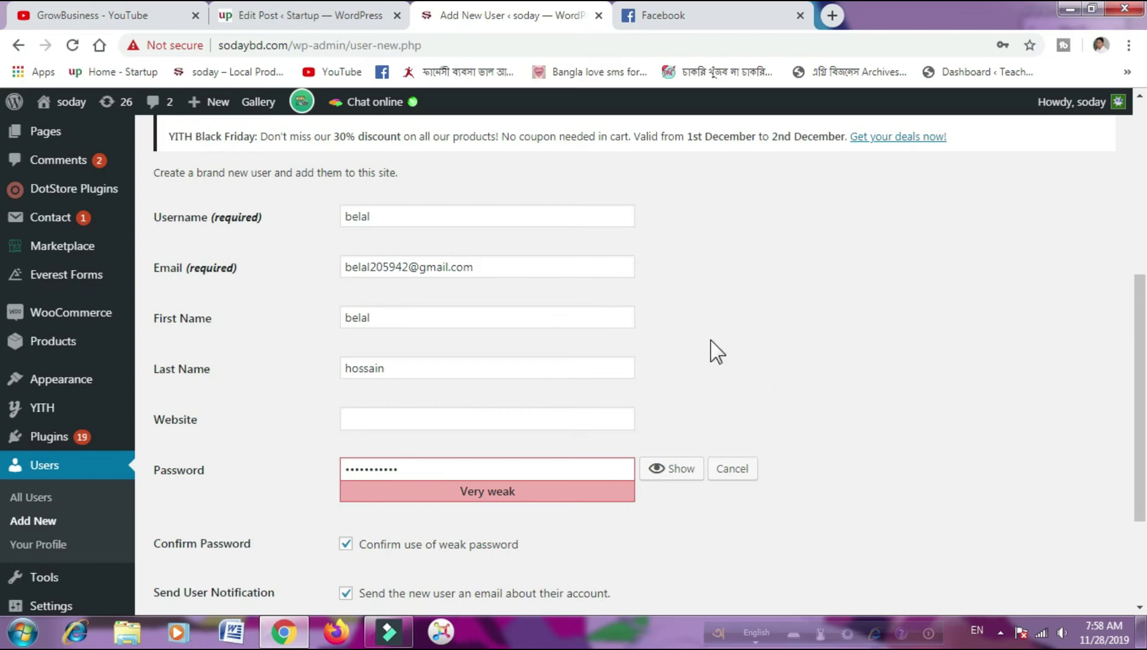
scroll(714, 352, "down", 1)
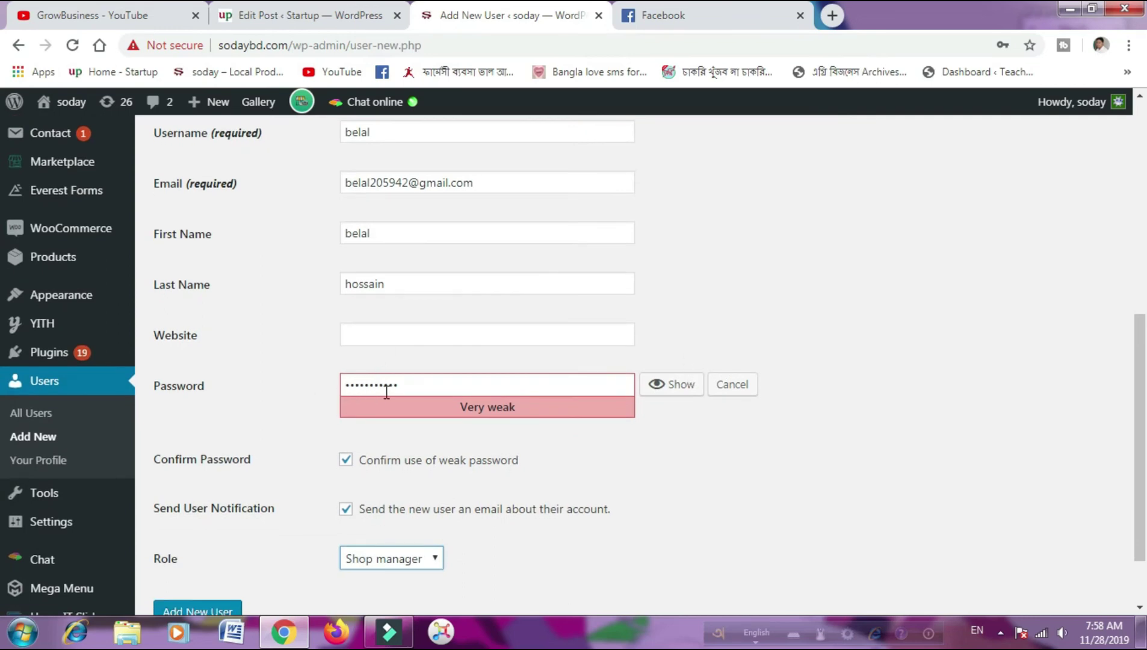
scroll(629, 381, "down", 1)
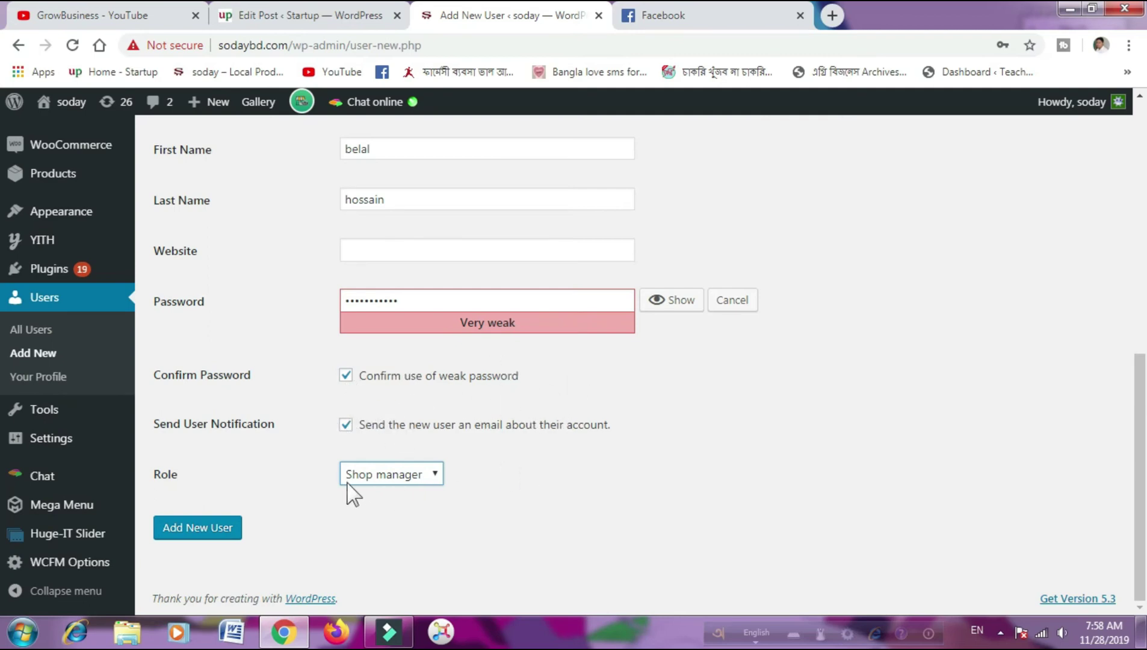
- Submit the Add New User form and choose Never on Chrome's save-password prompt
left_click(210, 531)
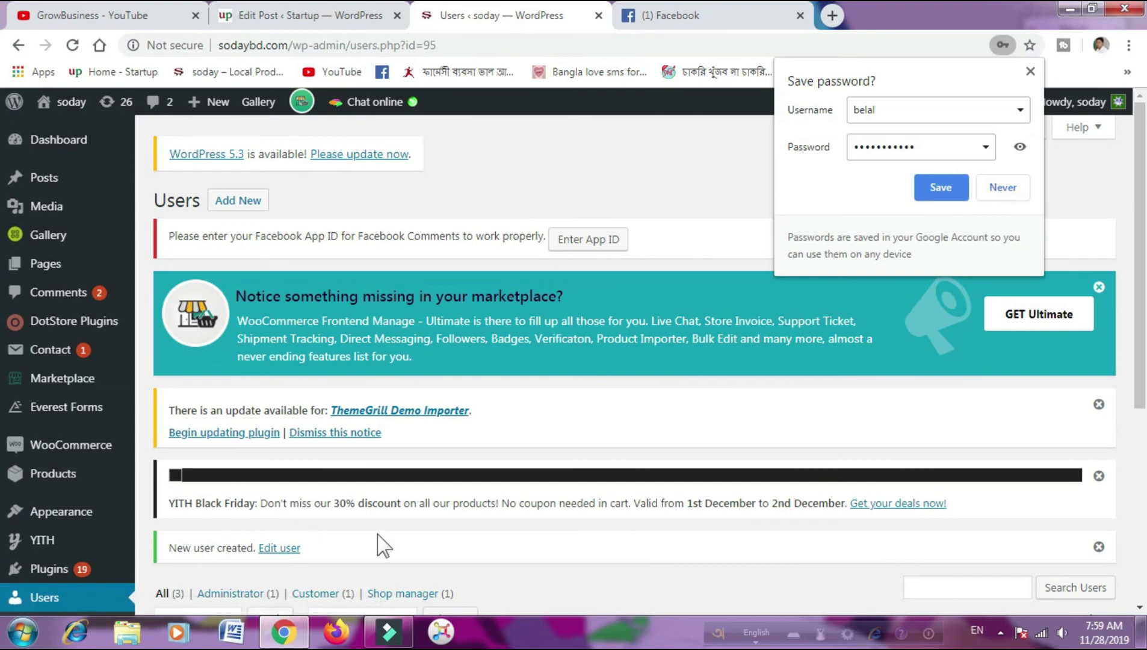
left_click(1003, 189)
scroll(543, 186, "down", 4)
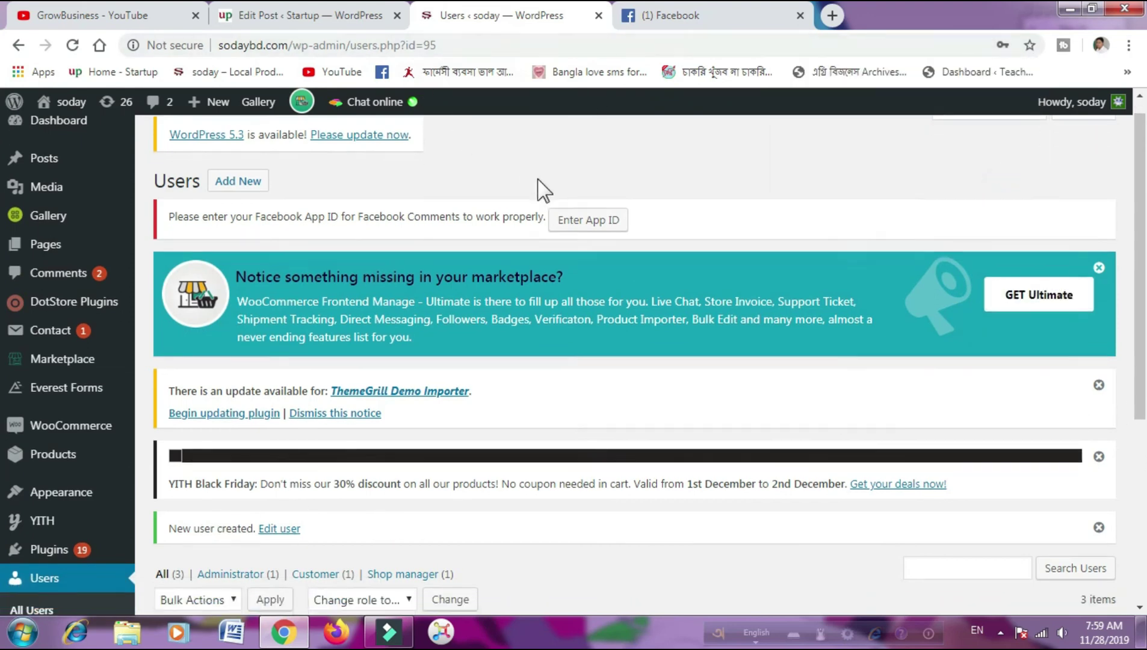
scroll(566, 222, "down", 2)
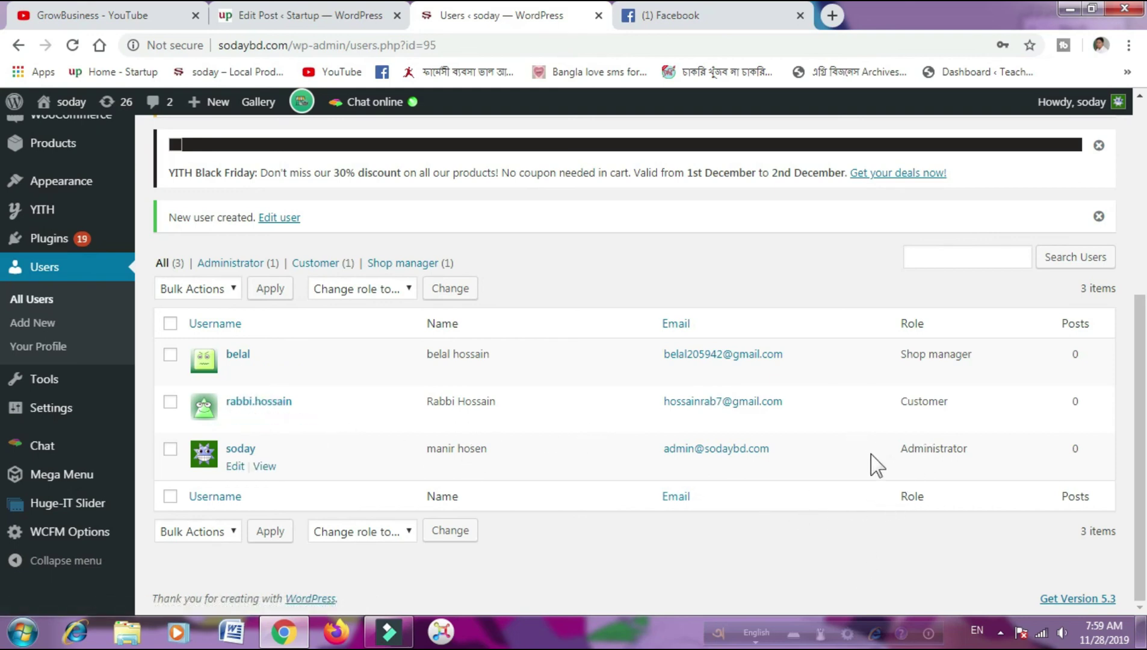
scroll(572, 448, "up", 4)
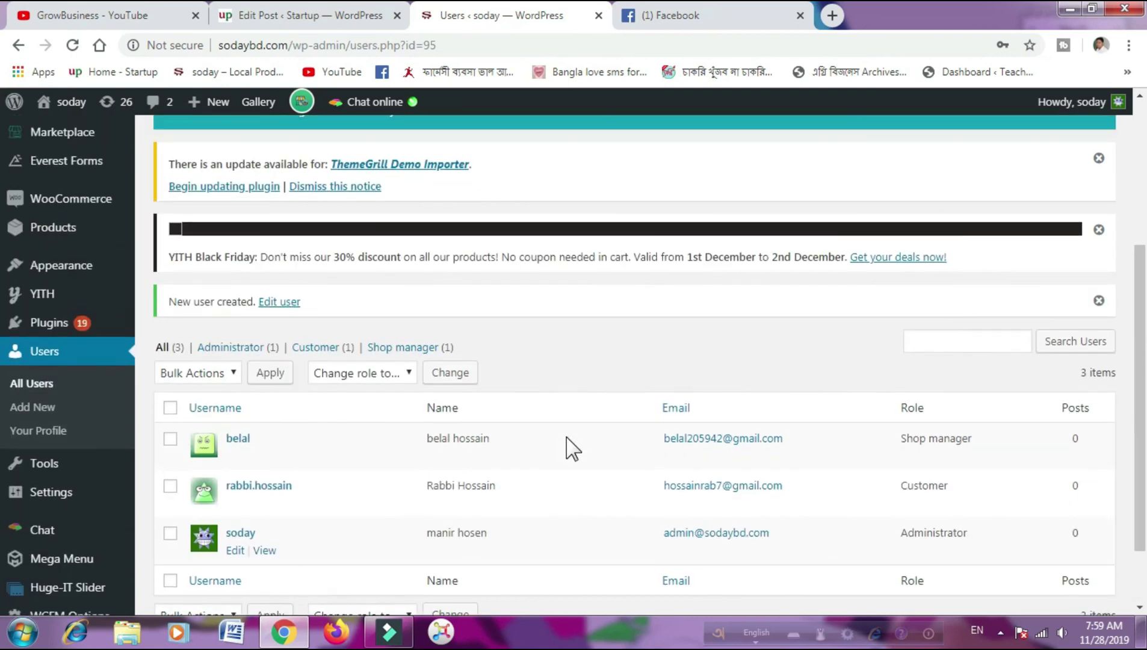
scroll(571, 448, "up", 1)
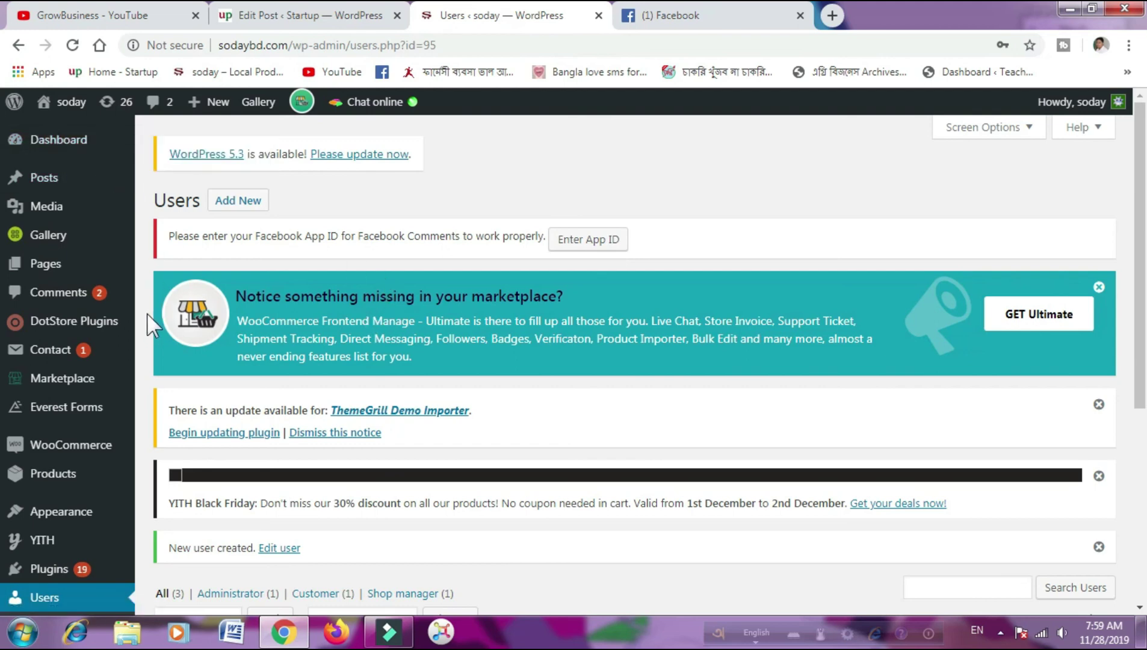
scroll(148, 308, "down", 4)
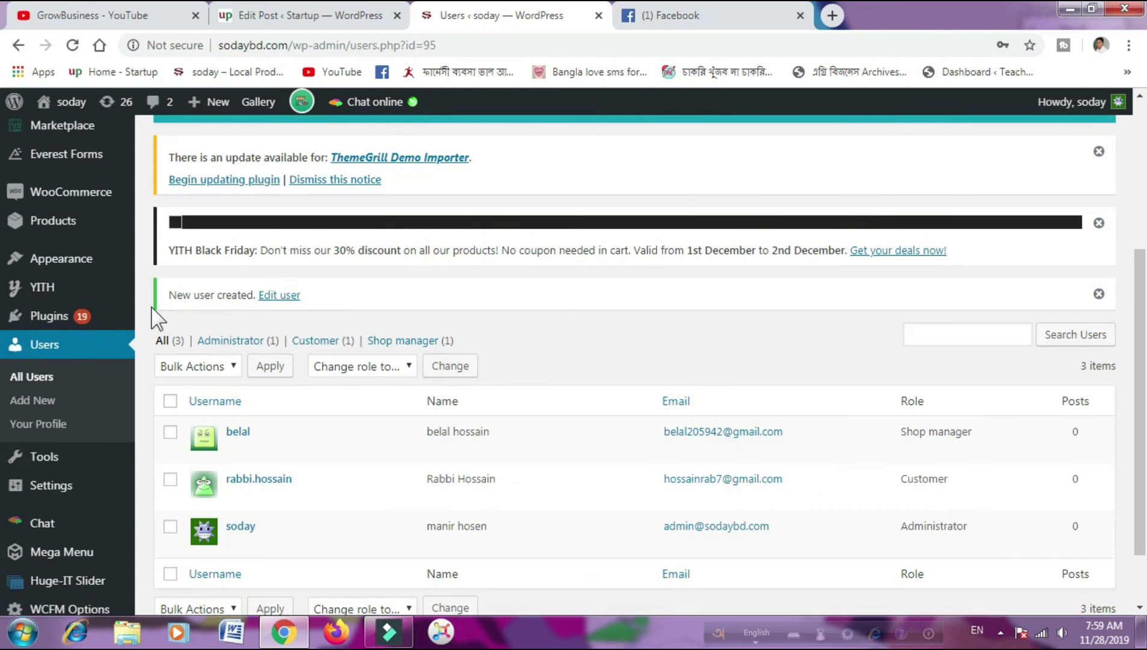
scroll(153, 317, "down", 1)
scroll(153, 317, "up", 5)
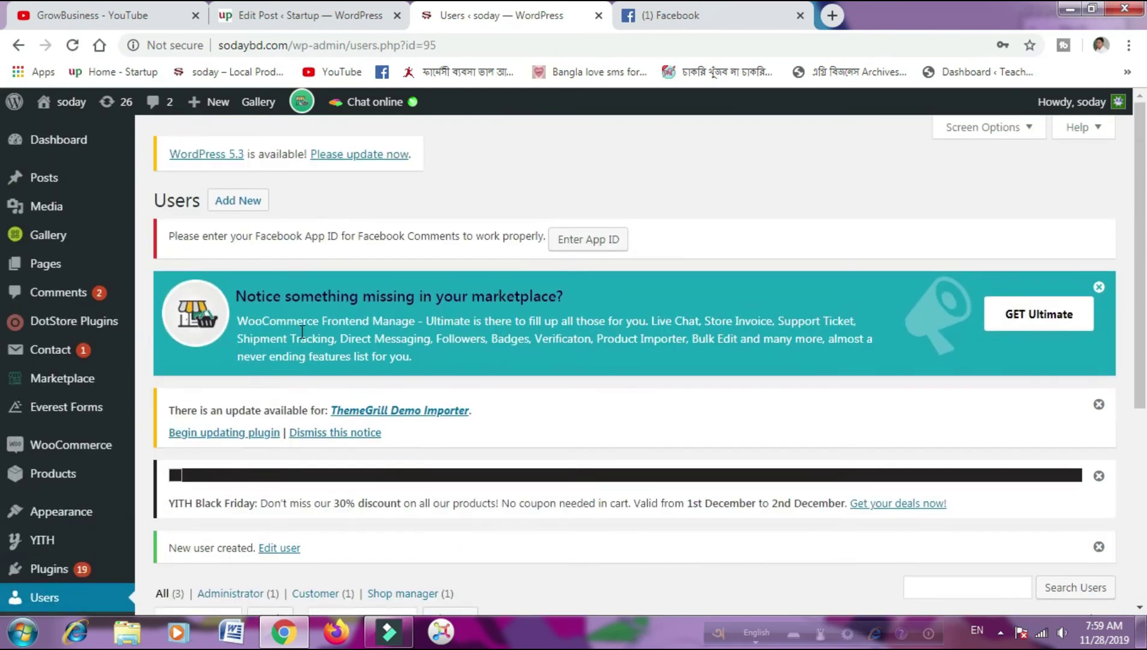